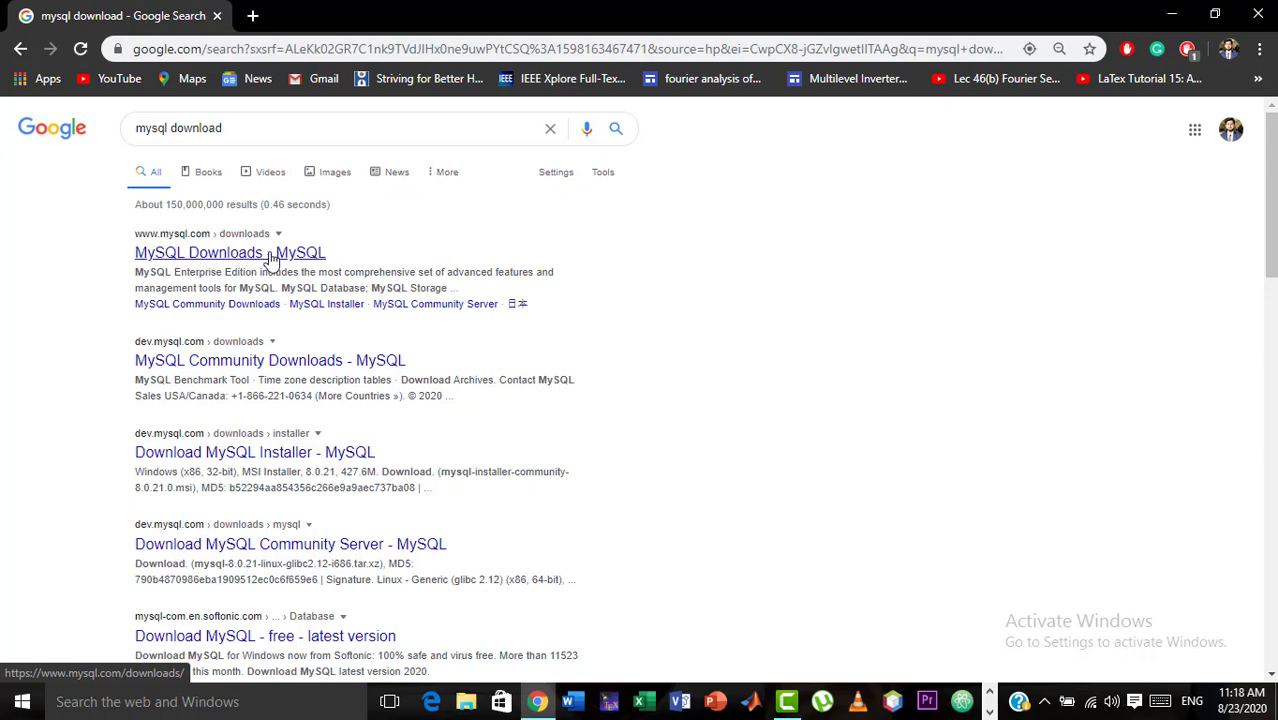
Step: Open the MySQL Downloads page on mysql.com from the search results
click(241, 259)
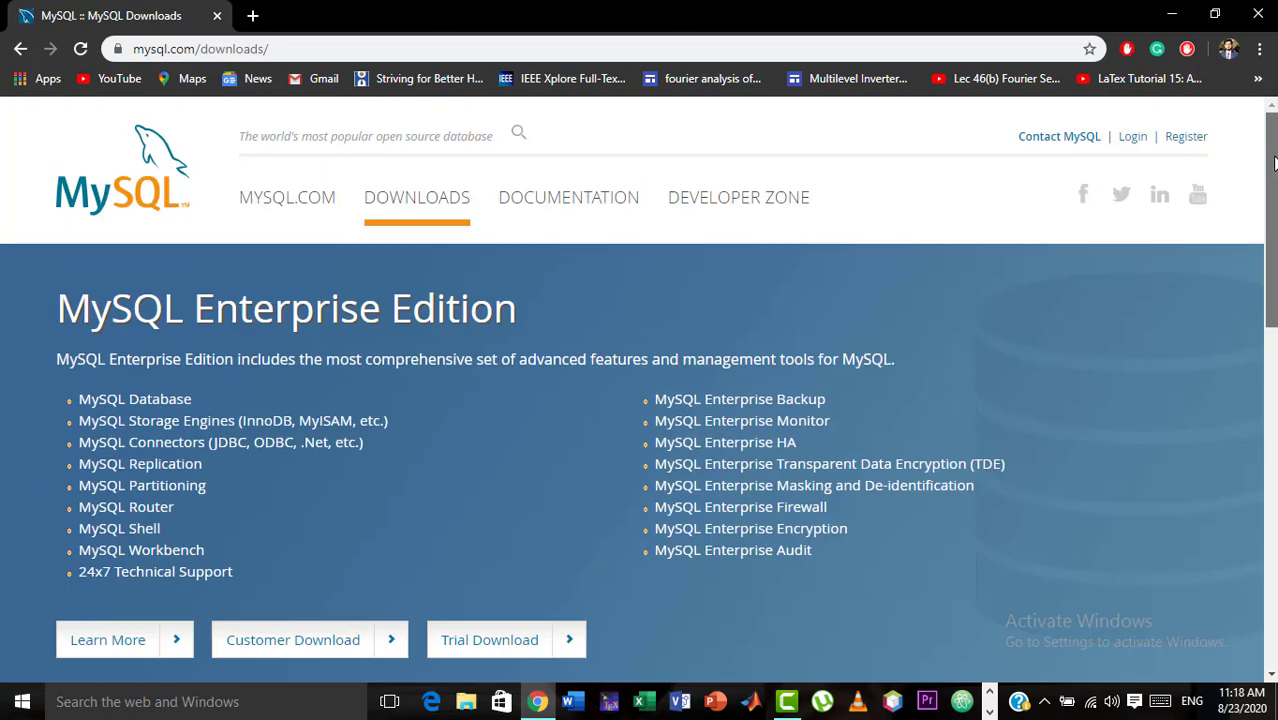
click(276, 199)
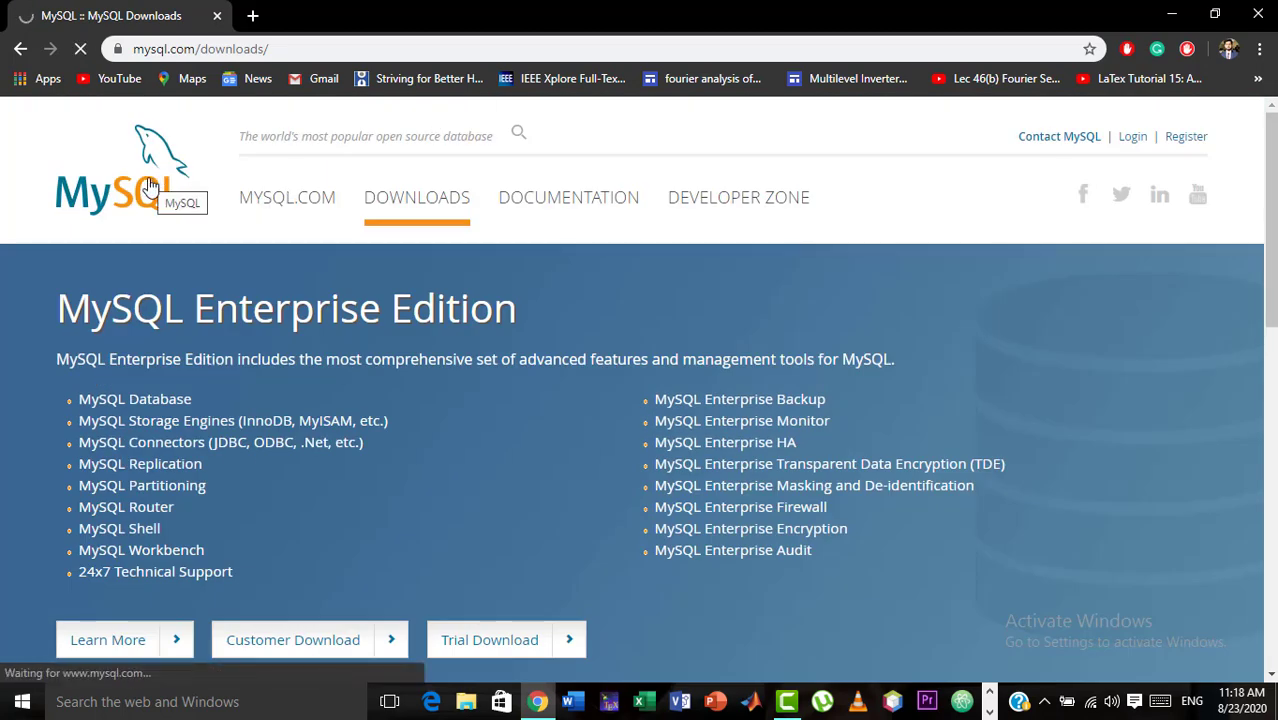
scroll(1274, 200, down, 9)
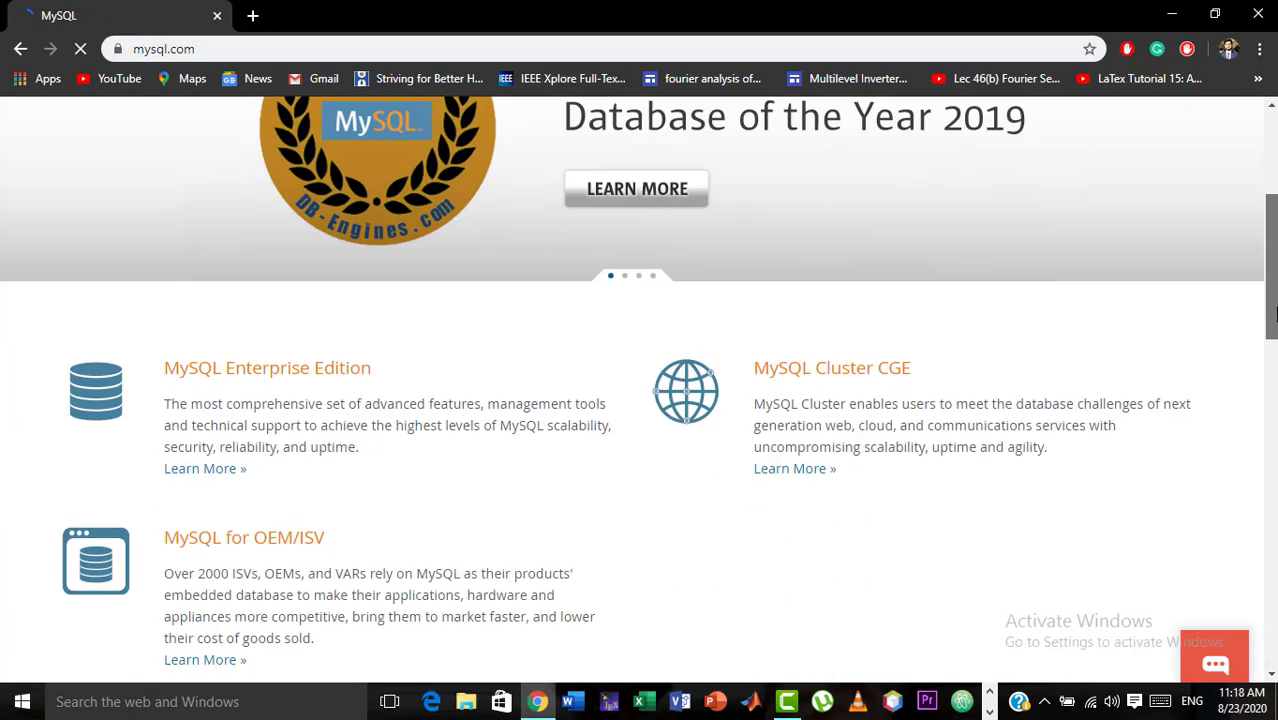
scroll(1274, 200, up, 9)
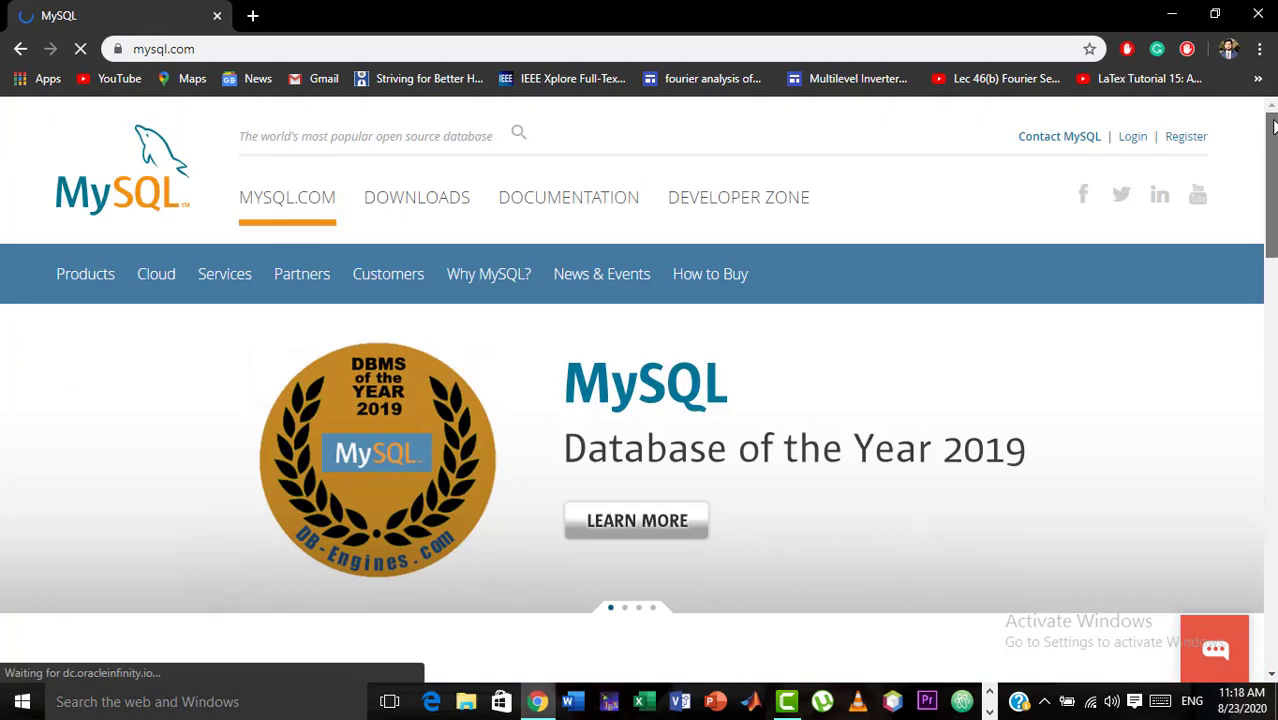
click(416, 205)
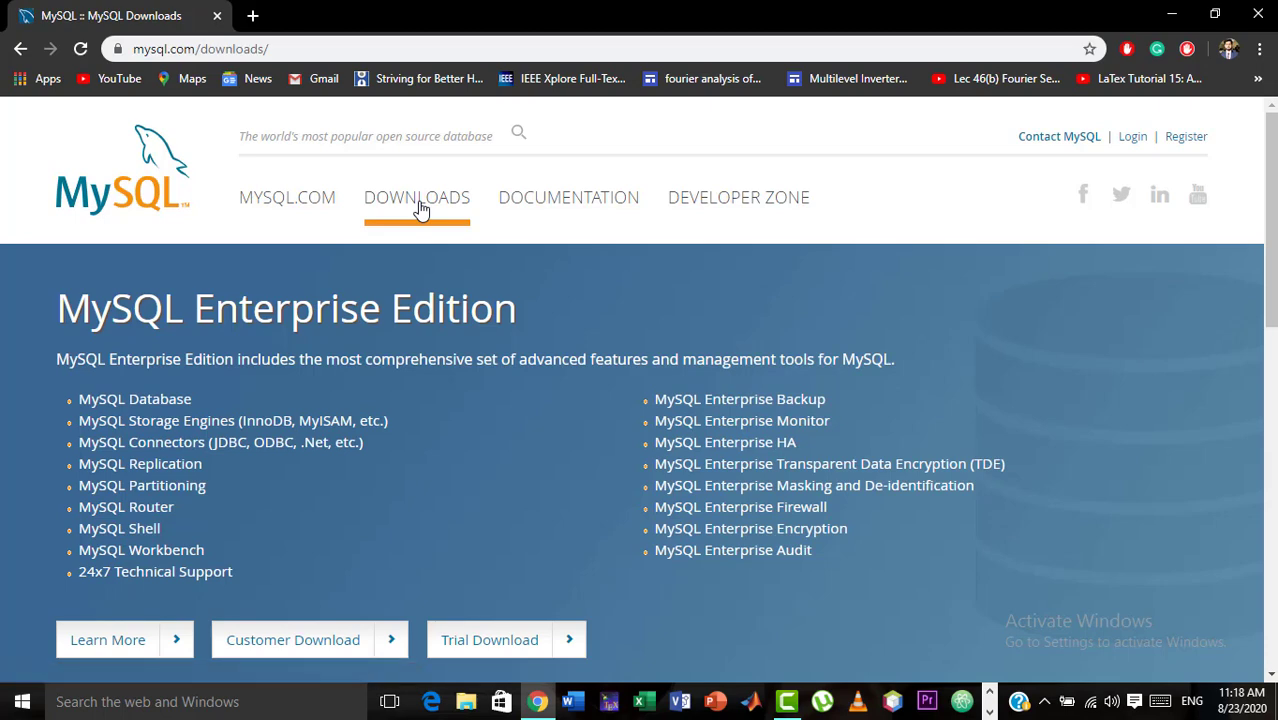
Step: Go to the MySQL Community (GPL) Downloads and open the MySQL Community Server page
drag(1270, 260, 1270, 388)
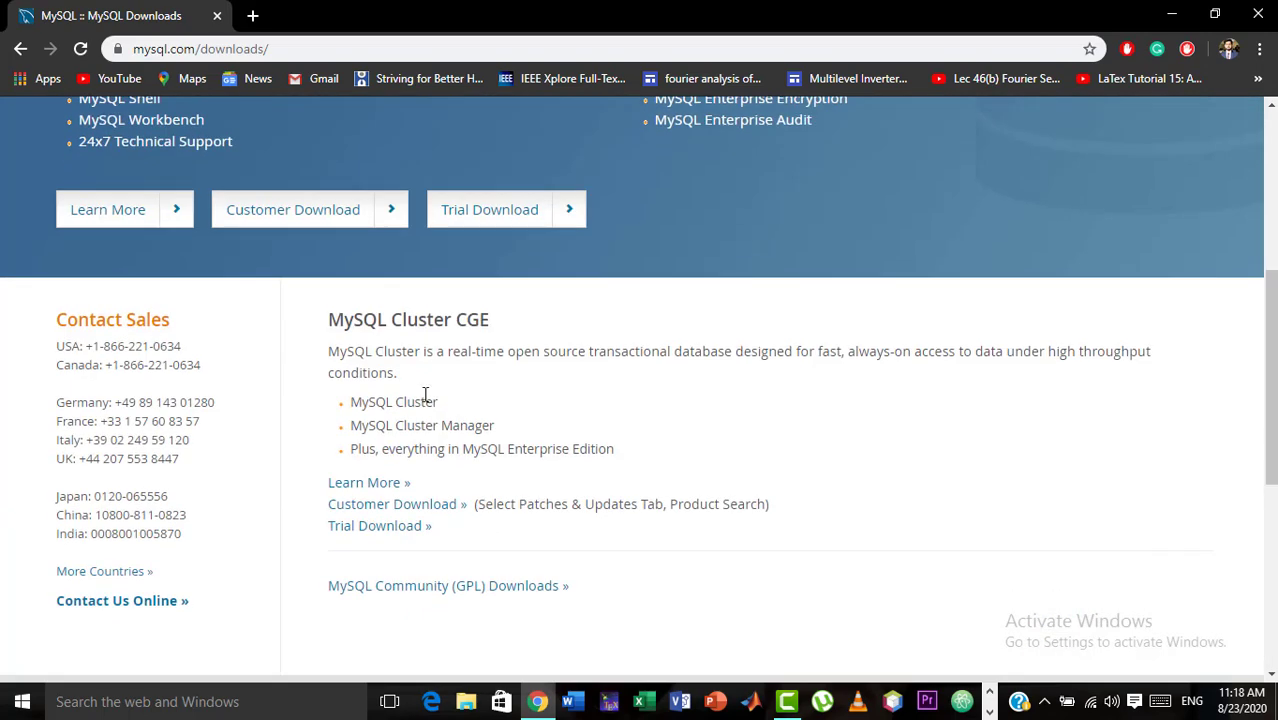
click(404, 594)
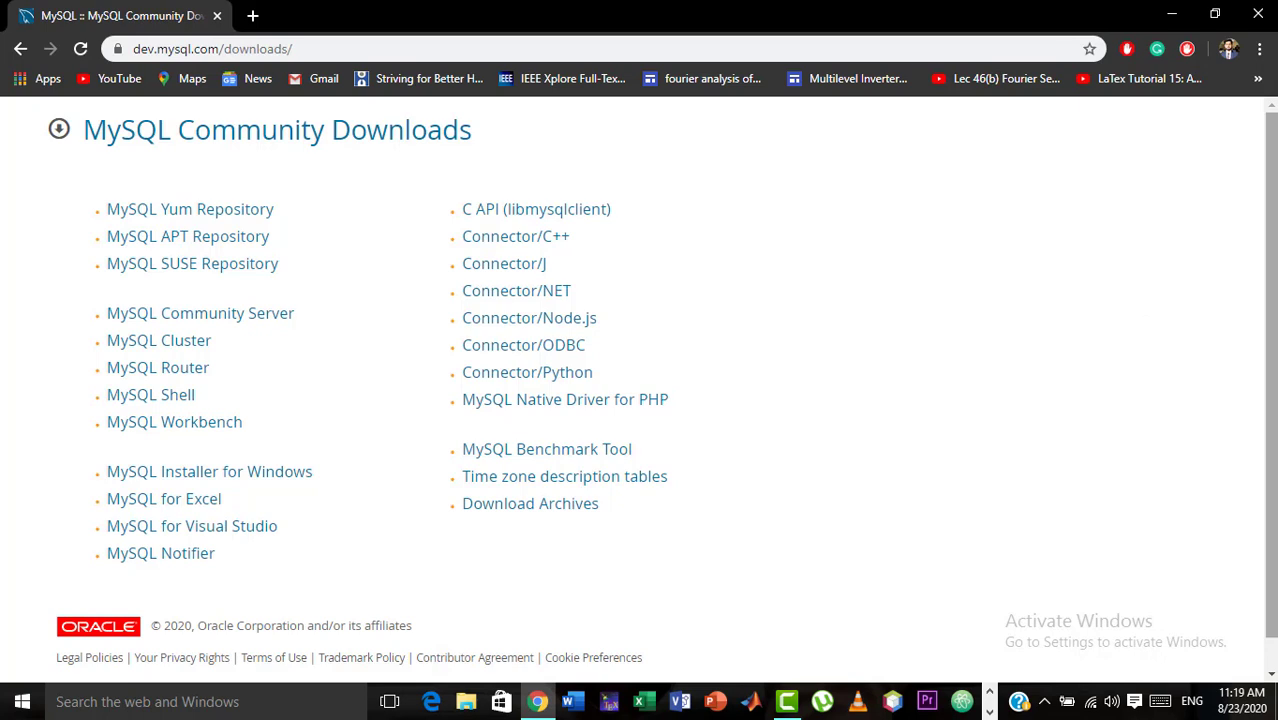
mouse_move(1272, 232)
mouse_down()
mouse_move(1272, 264)
mouse_move(1274, 224)
mouse_up()
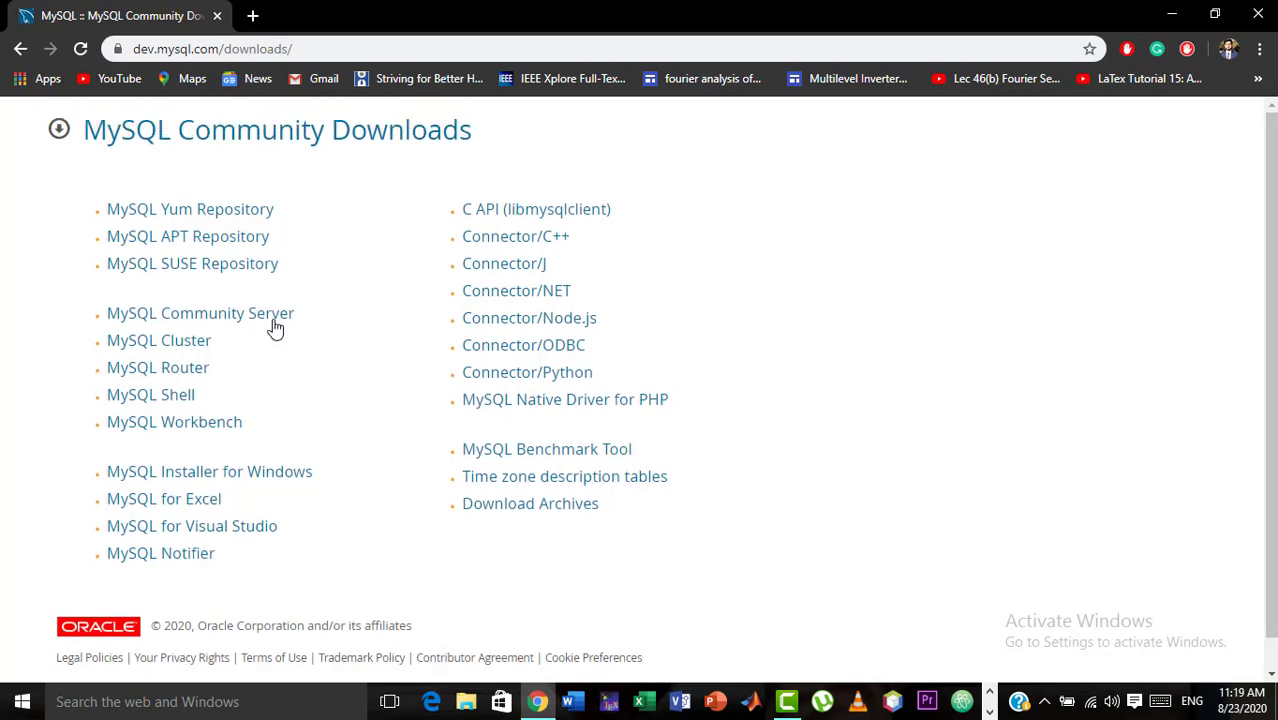
click(237, 318)
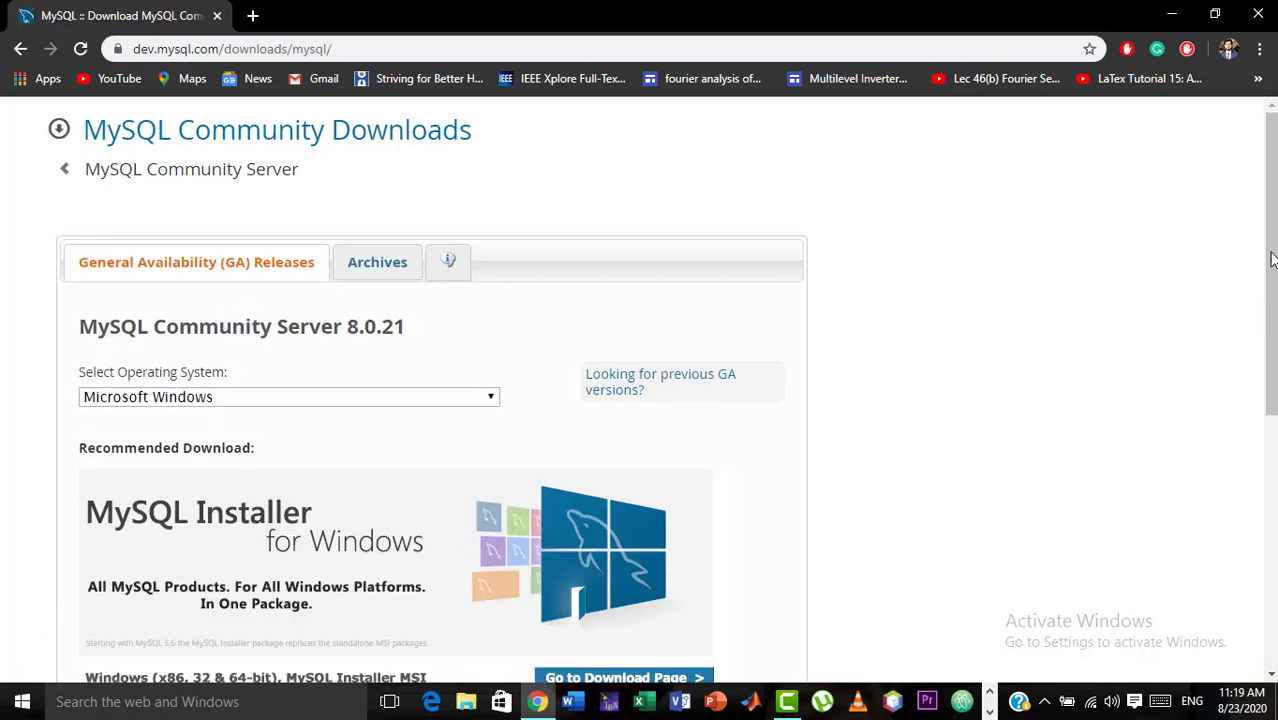
Step: Choose Microsoft Windows as the operating system and go to the download page of the recommended MySQL Installer MSI
drag(1272, 260, 1272, 346)
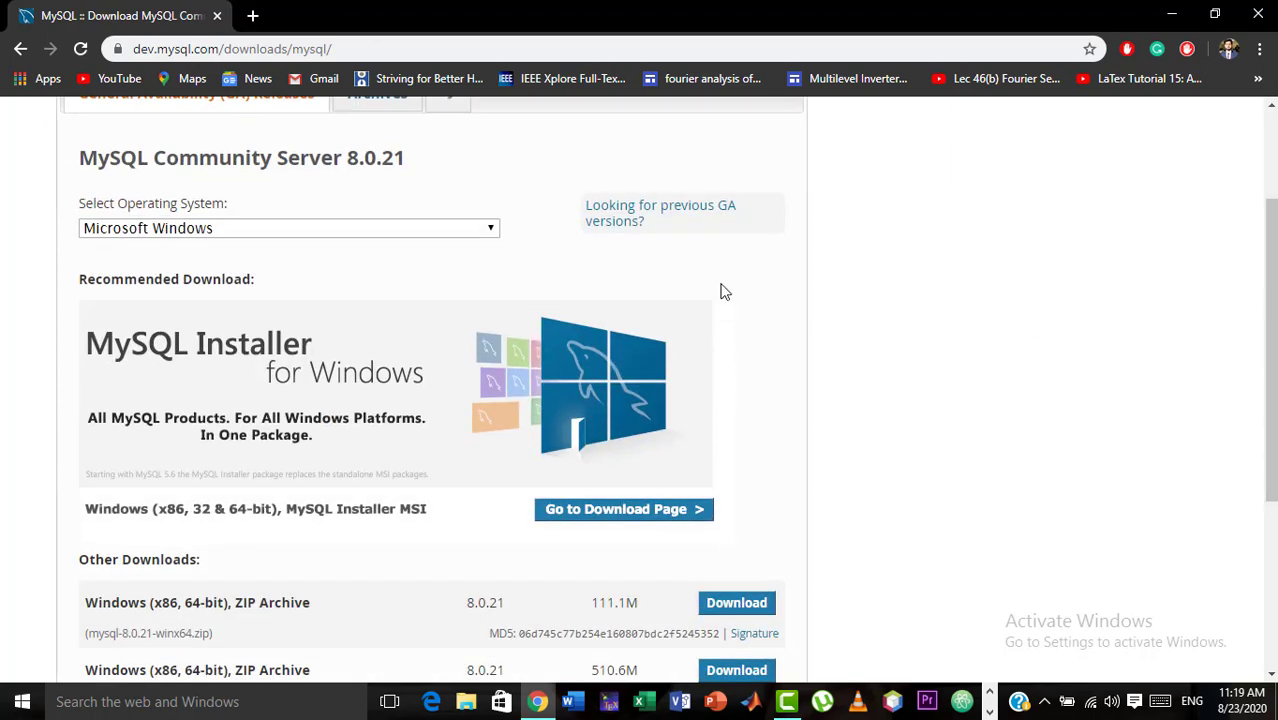
click(414, 226)
click(284, 268)
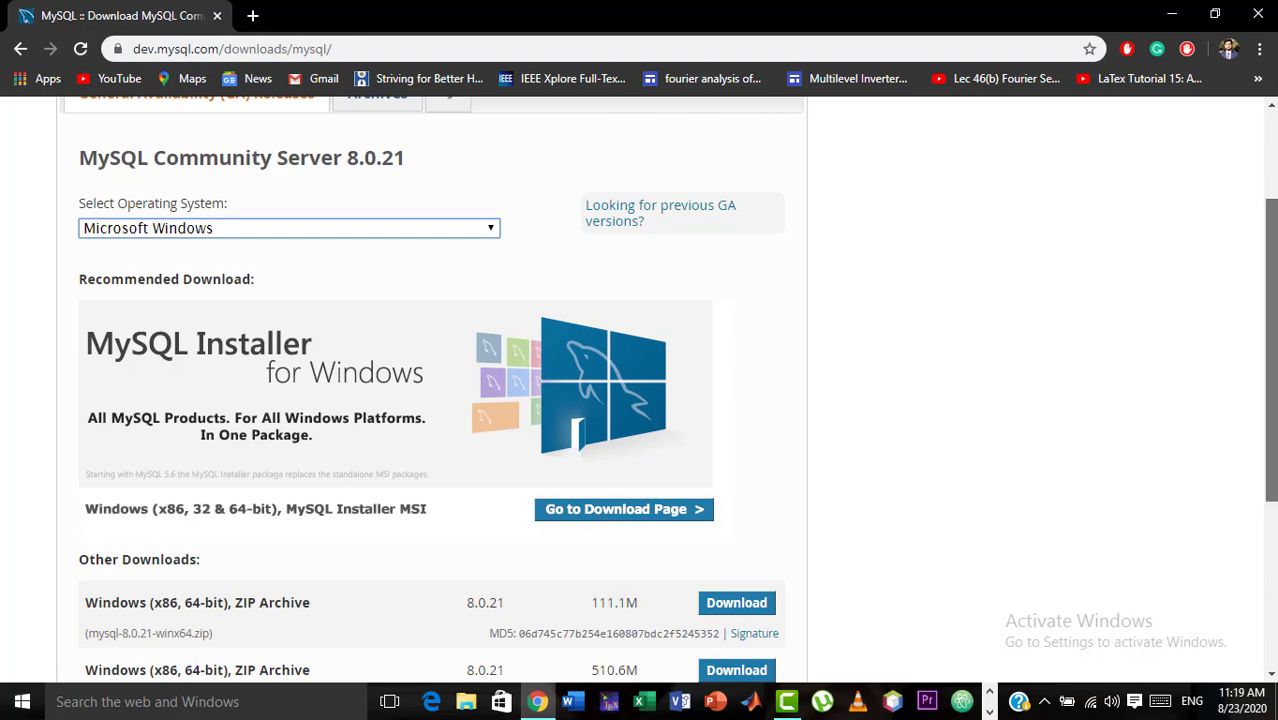
drag(1274, 500, 1274, 534)
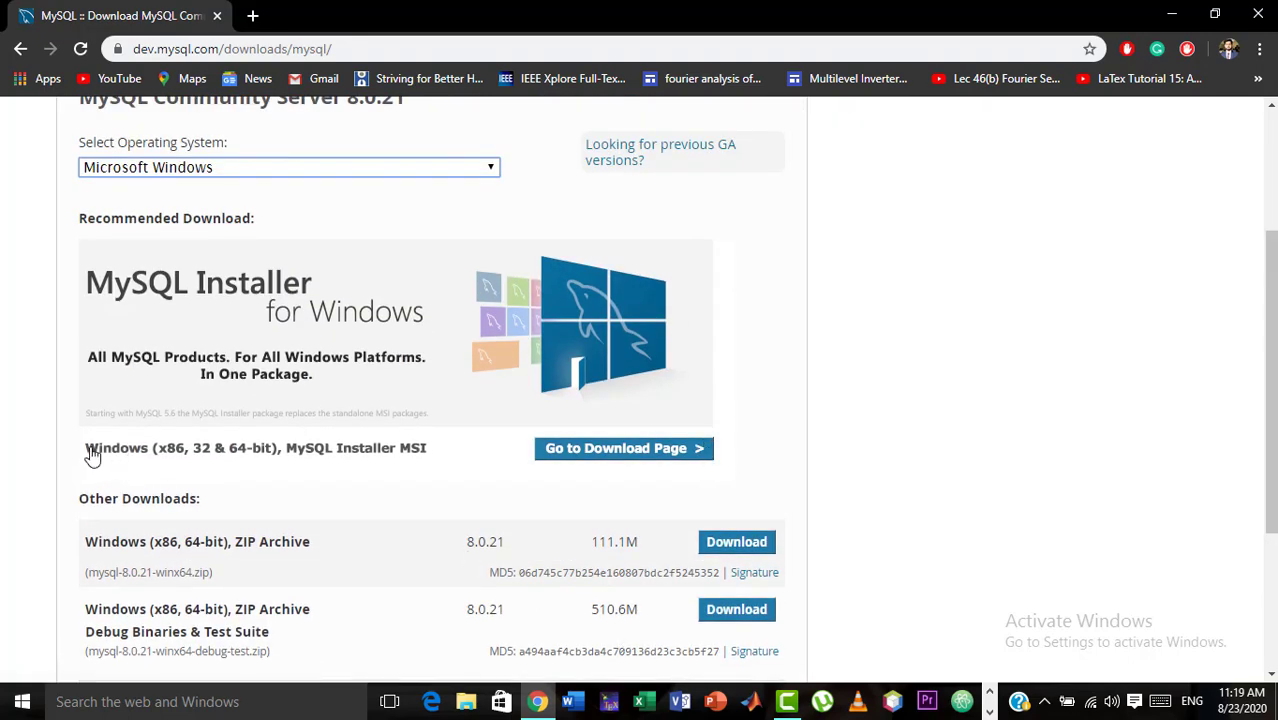
click(148, 445)
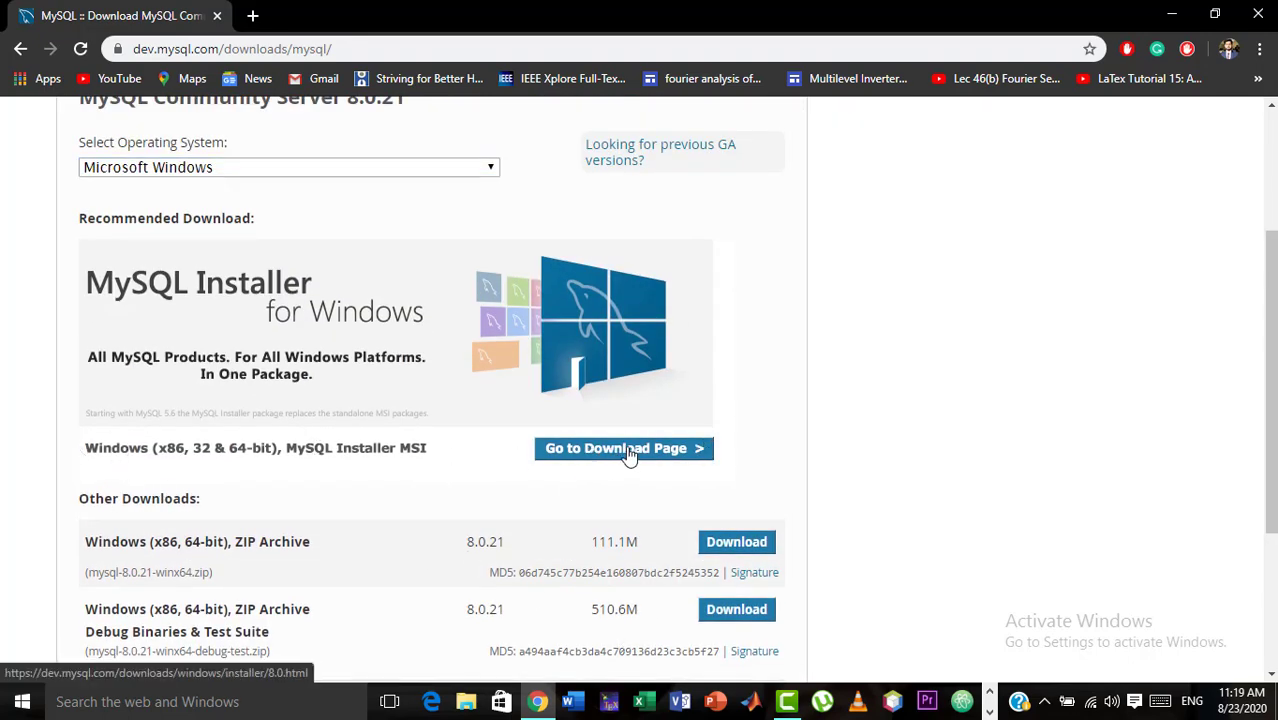
click(585, 458)
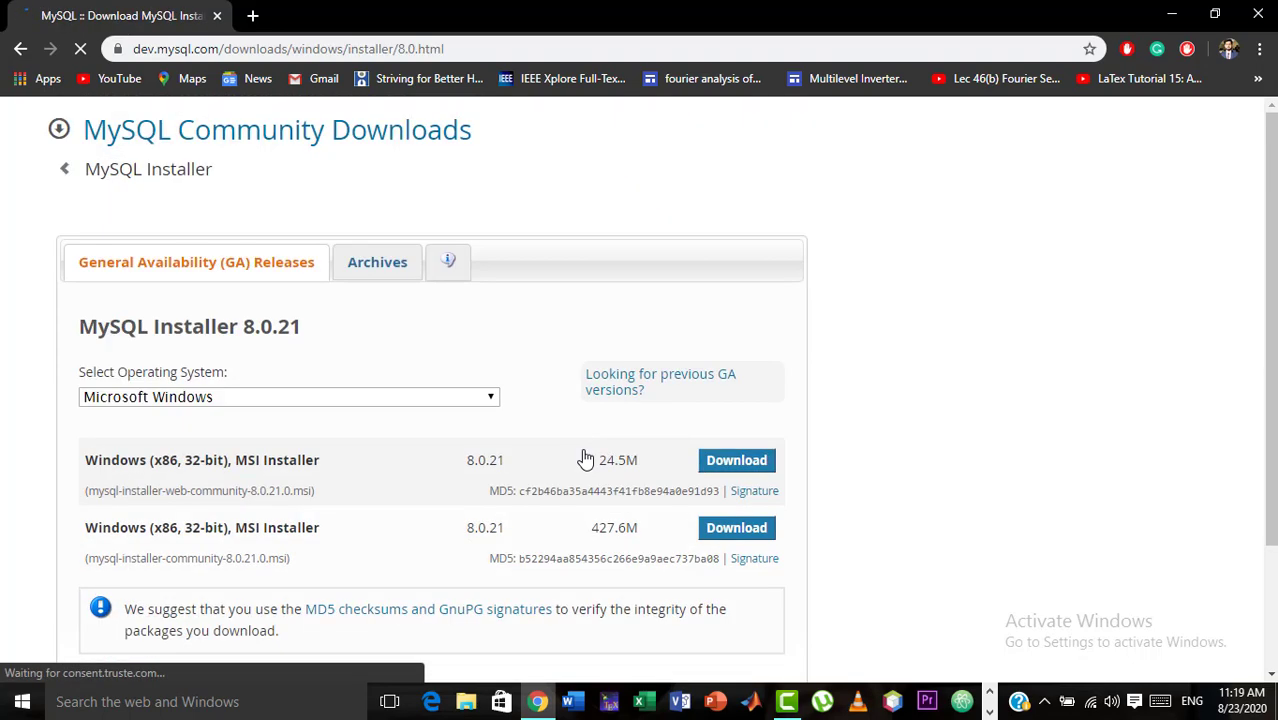
Step: Download the 427.6M MSI installer, mysql-installer-community-8.0.21.0.msi, without logging in or signing up, and keep the file
drag(1271, 250, 1268, 282)
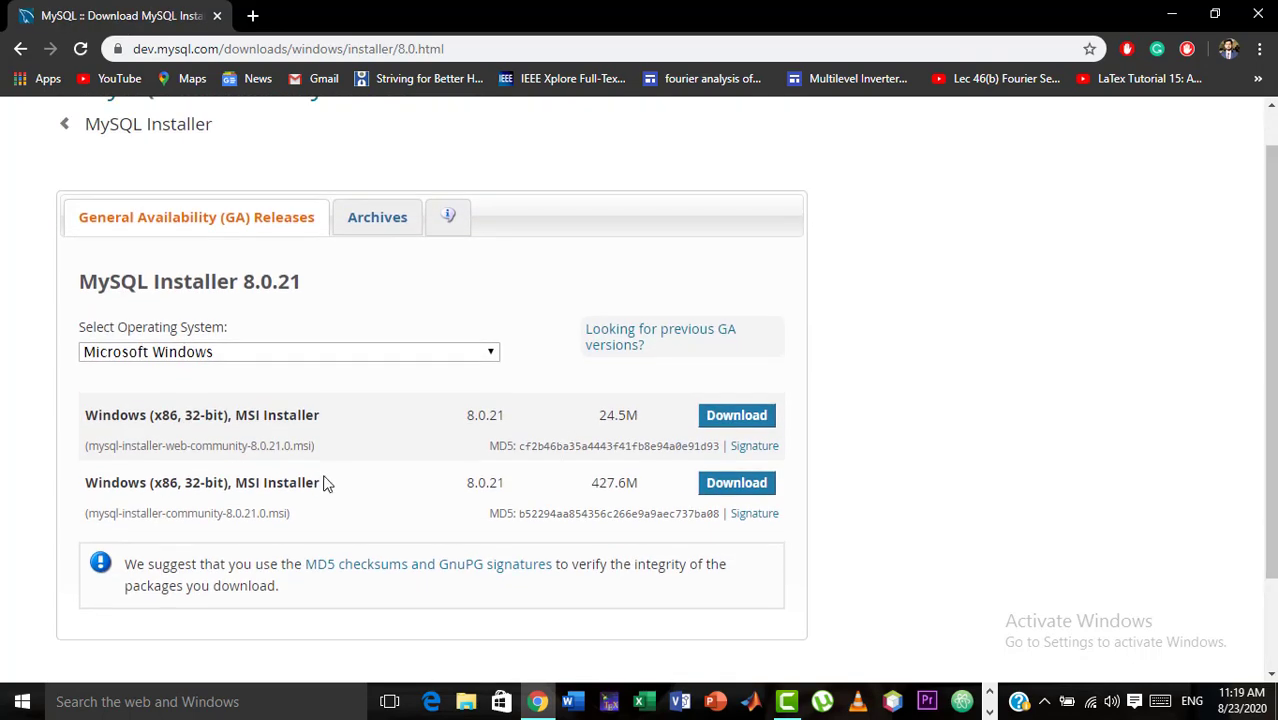
drag(315, 483, 84, 483)
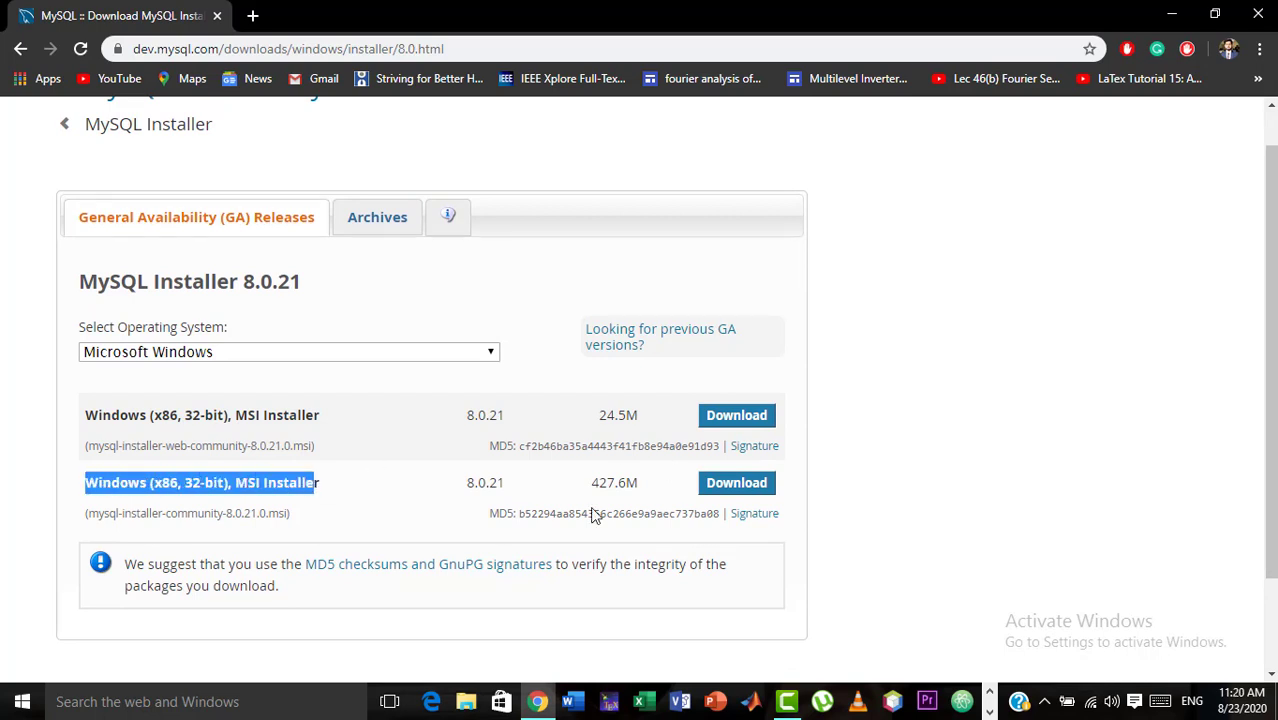
click(316, 489)
click(738, 486)
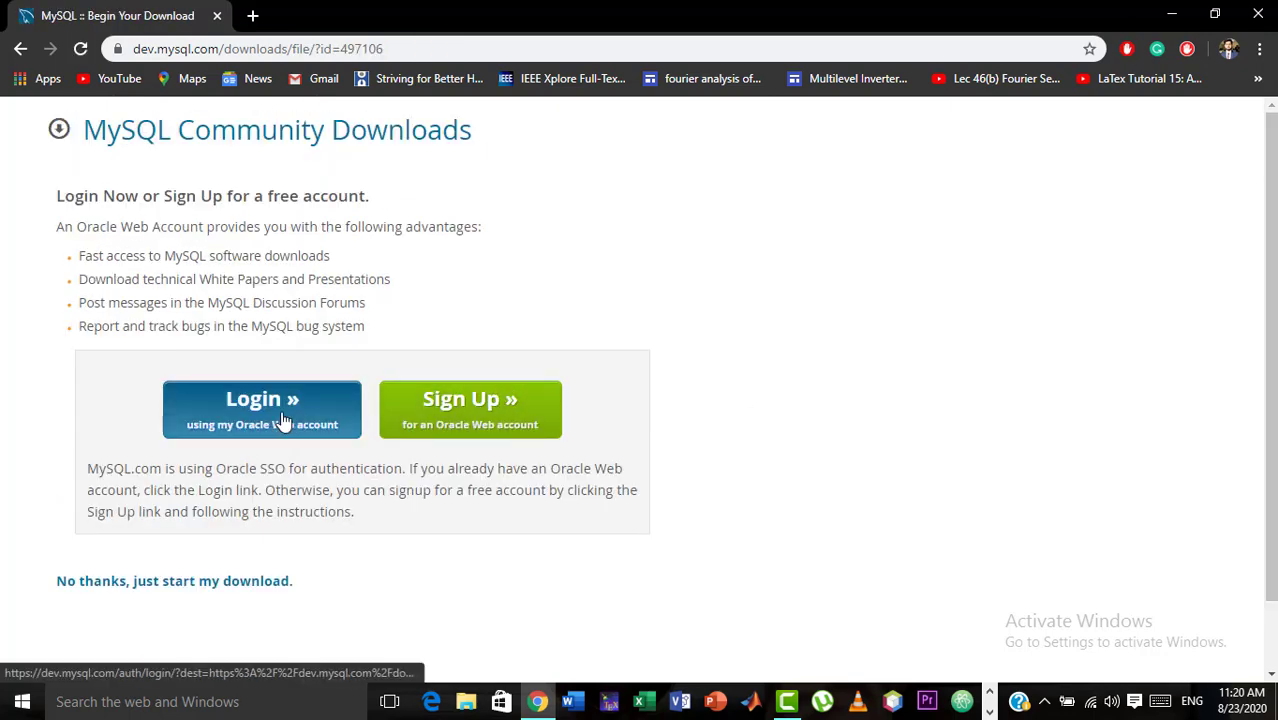
click(144, 592)
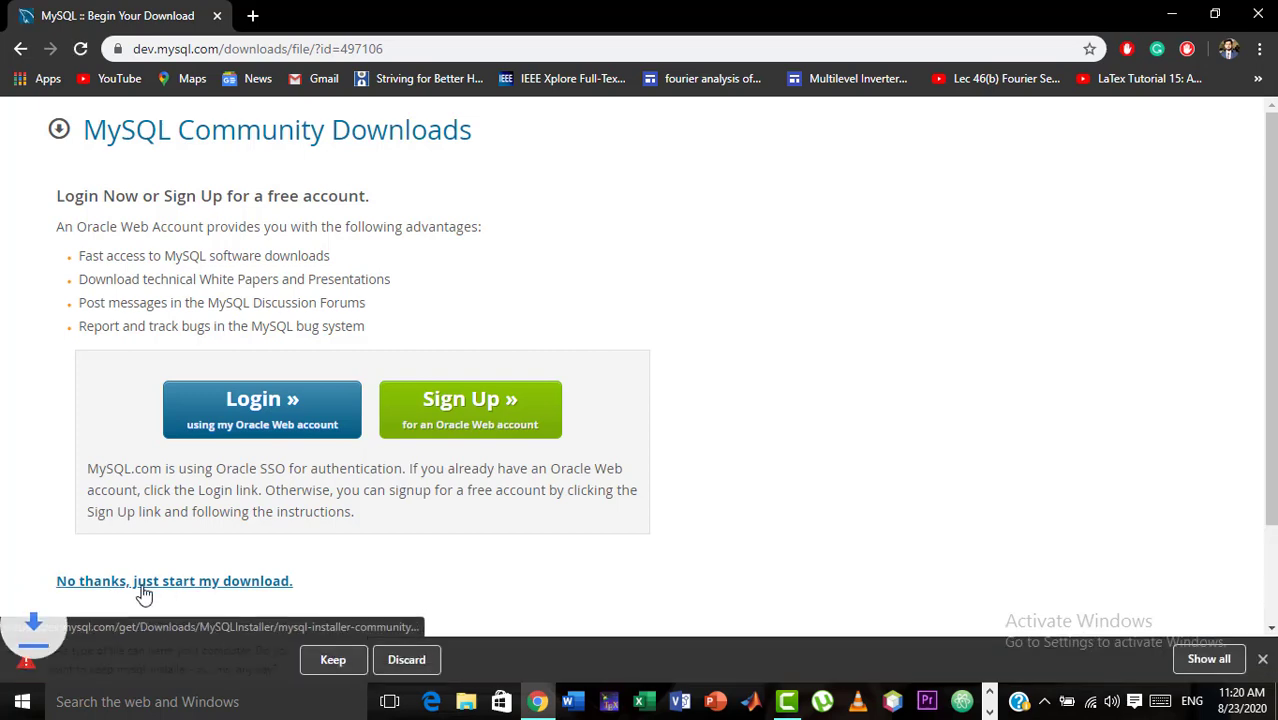
click(328, 659)
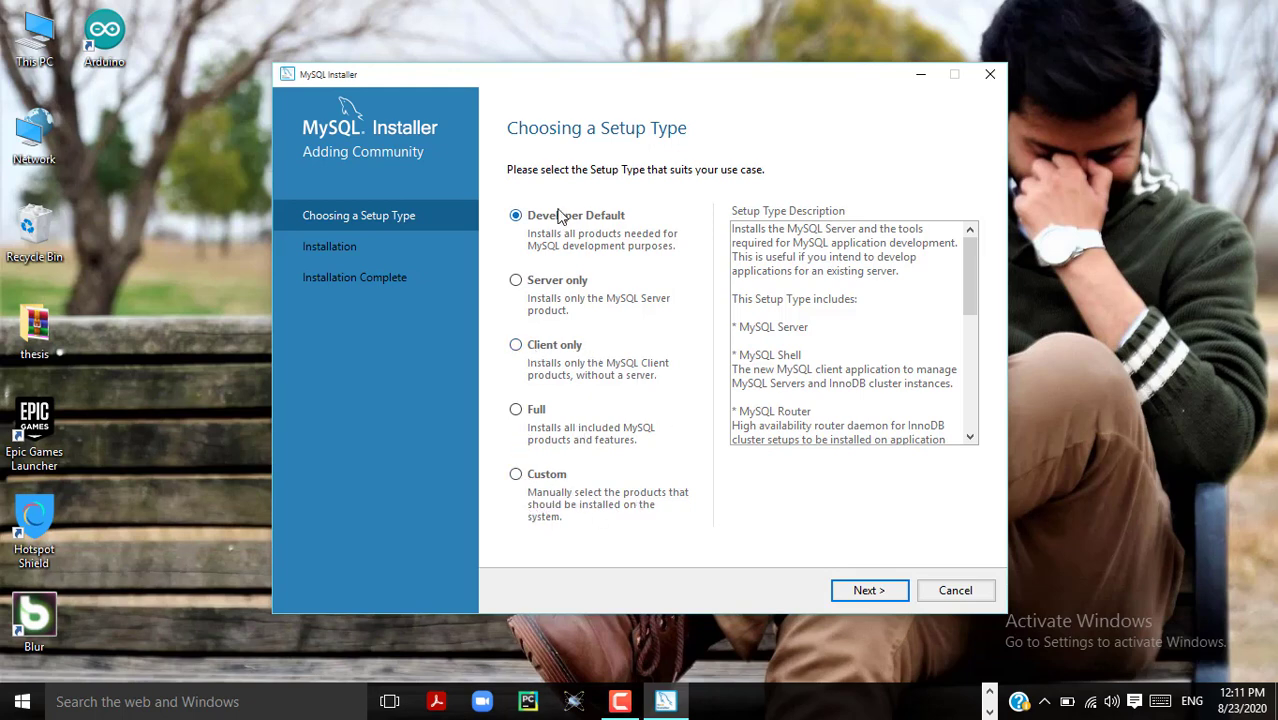
Step: Install the products of the Developer Default setup type, continuing despite the unmet product requirements
click(866, 592)
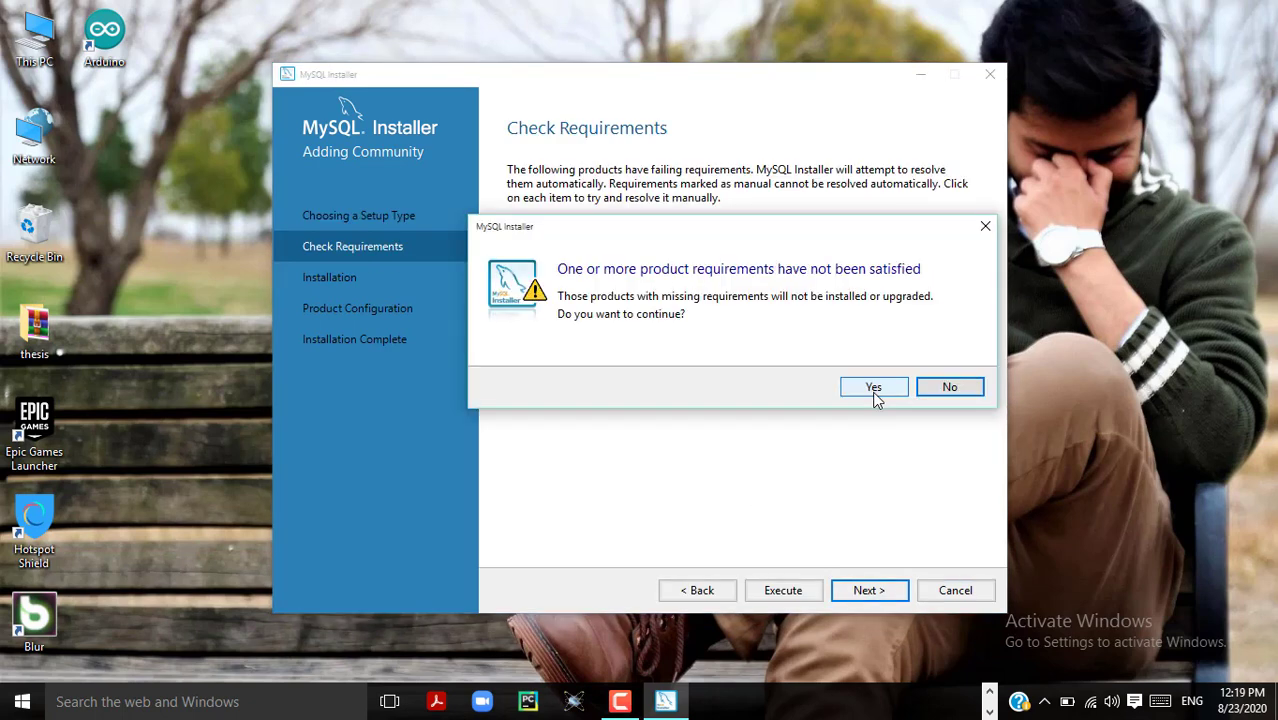
click(872, 388)
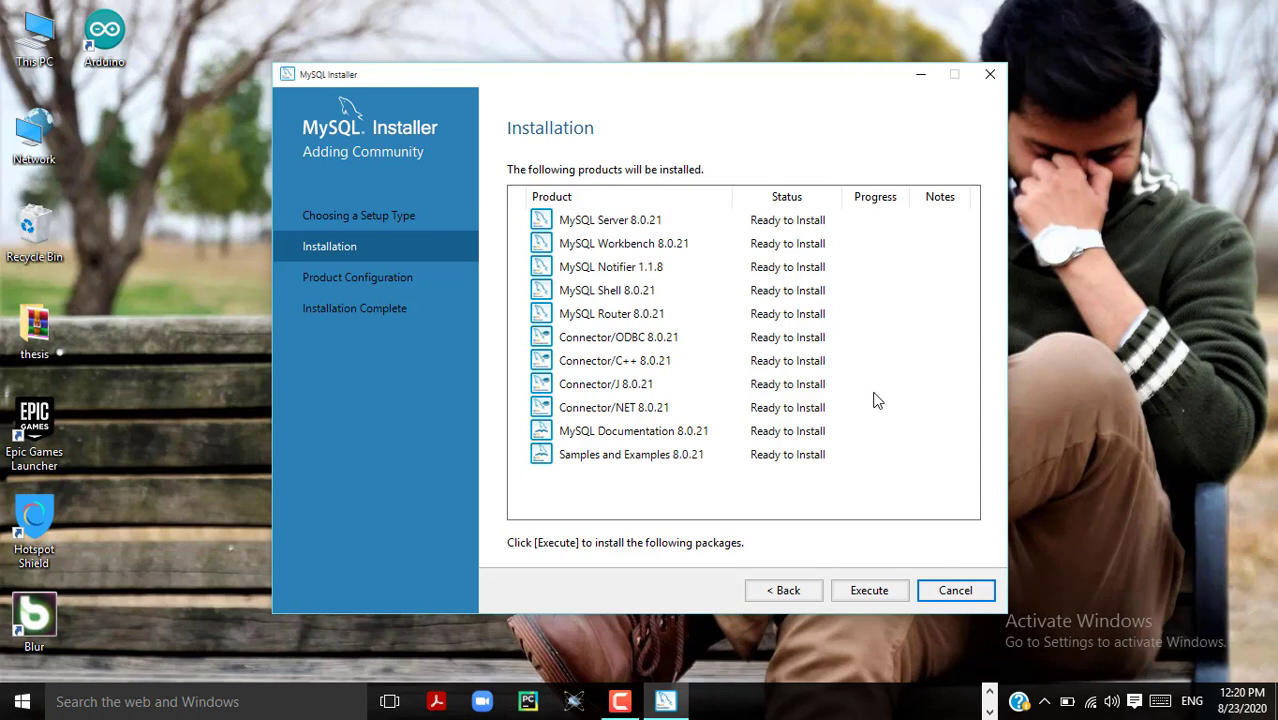
click(869, 590)
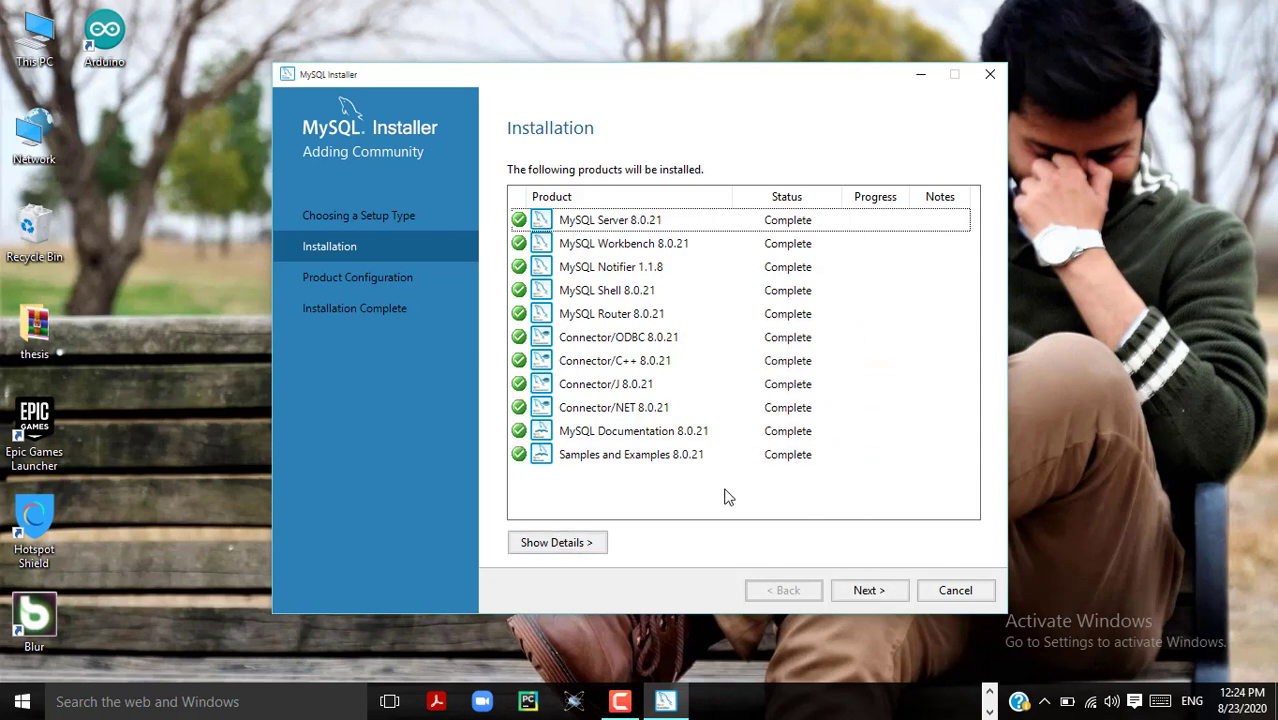
Step: Proceed to product configuration and accept a standalone server, Development Computer type with TCP/IP port 3306, and strong password encryption
click(869, 592)
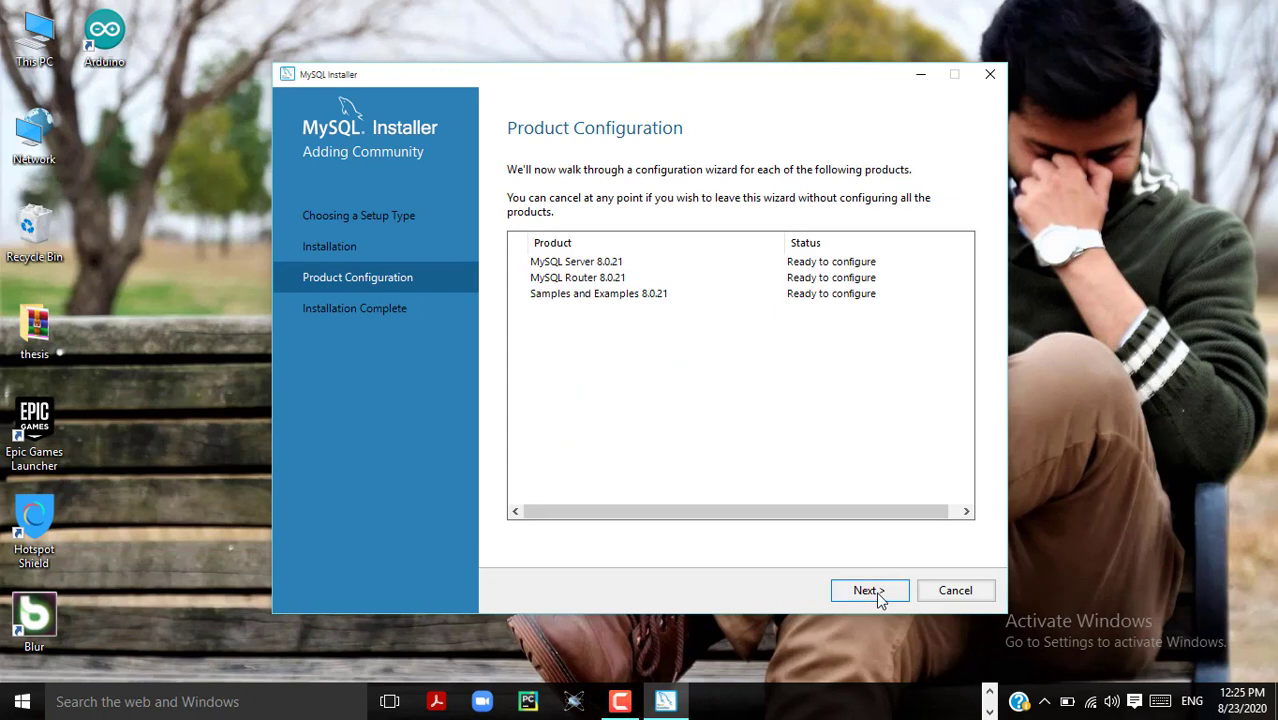
click(879, 593)
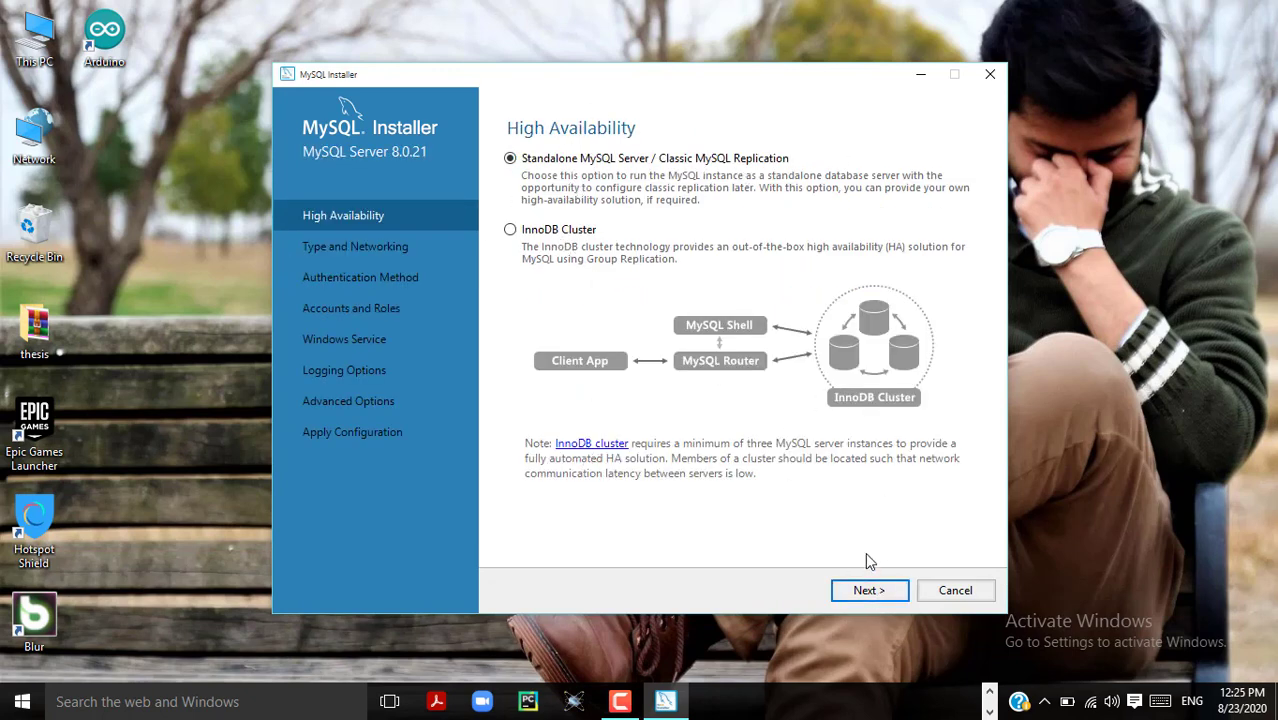
click(871, 592)
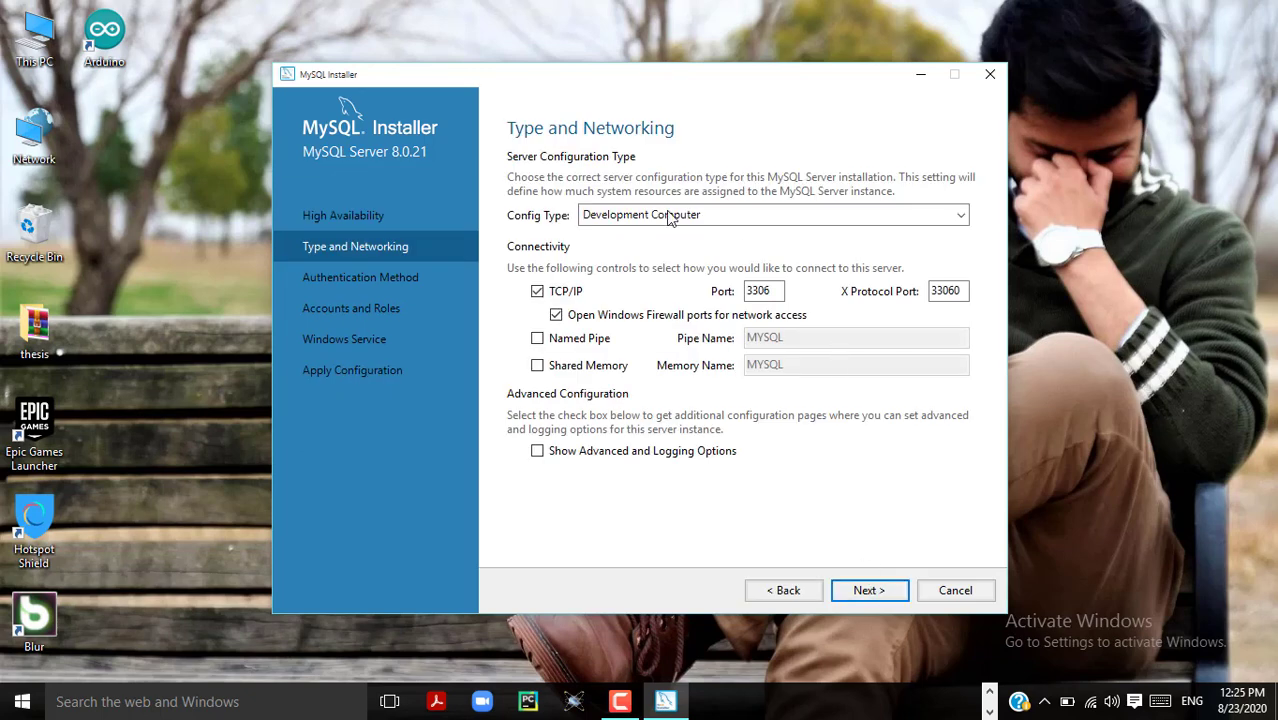
click(864, 591)
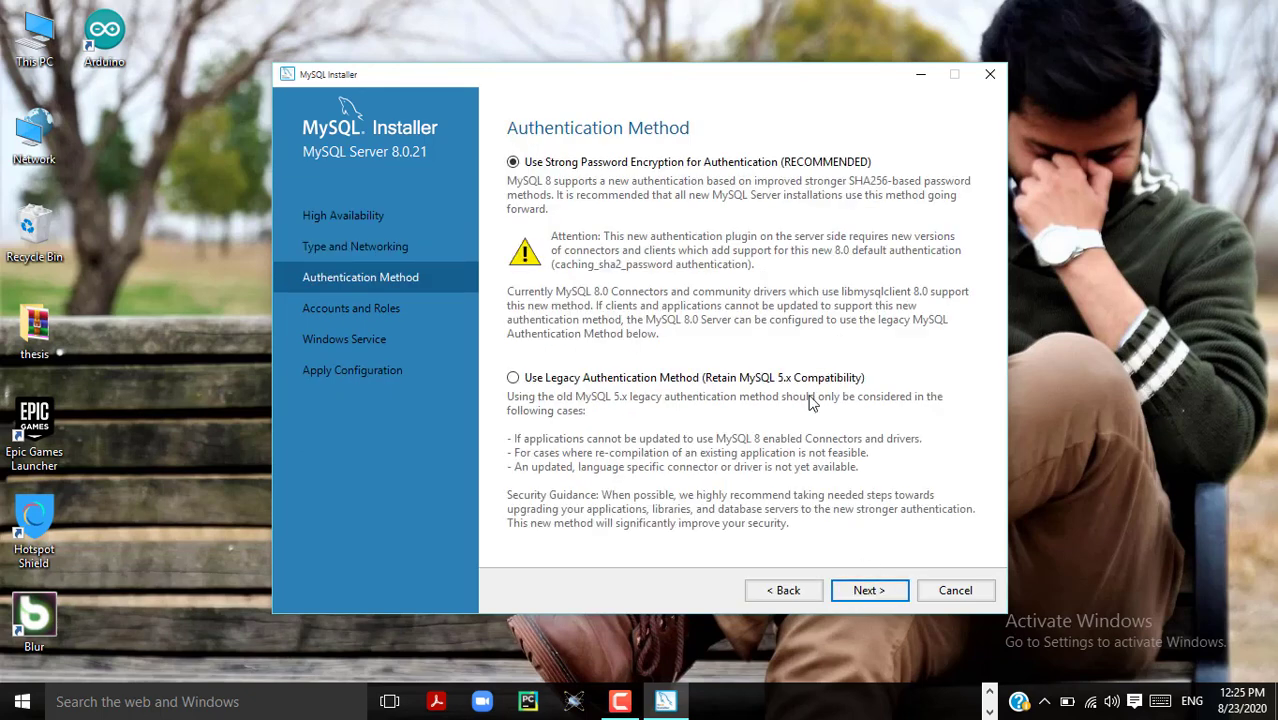
click(865, 590)
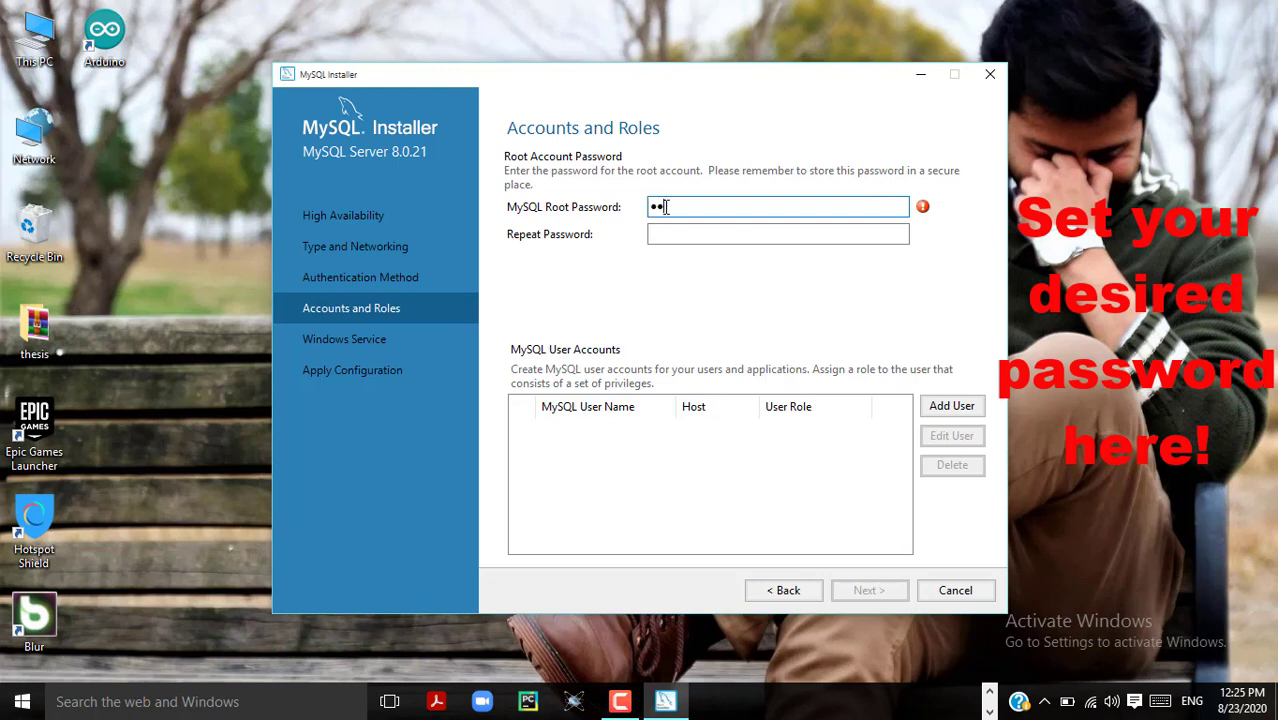
Step: Enter and repeat the MySQL root password for the server's root account
text(••)
click(677, 237)
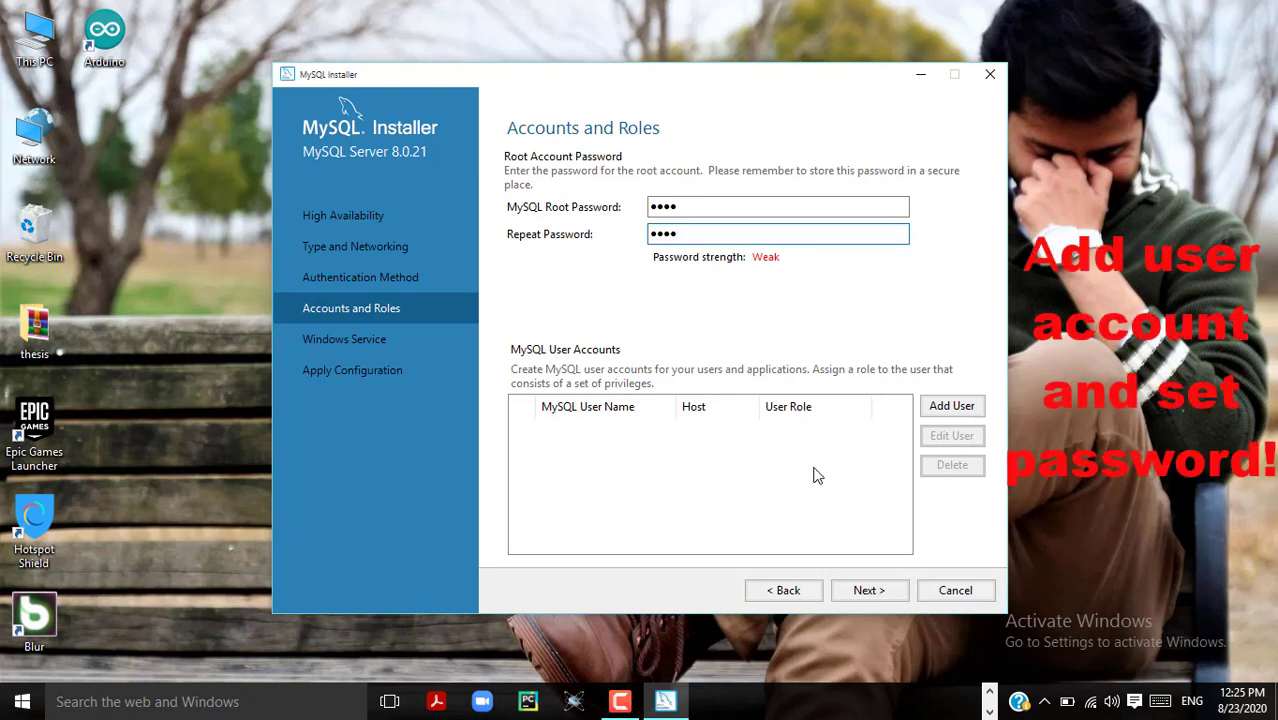
Step: Add a MySQL user account for all hosts with the DB Admin role, entering its user name and confirmed password
click(950, 410)
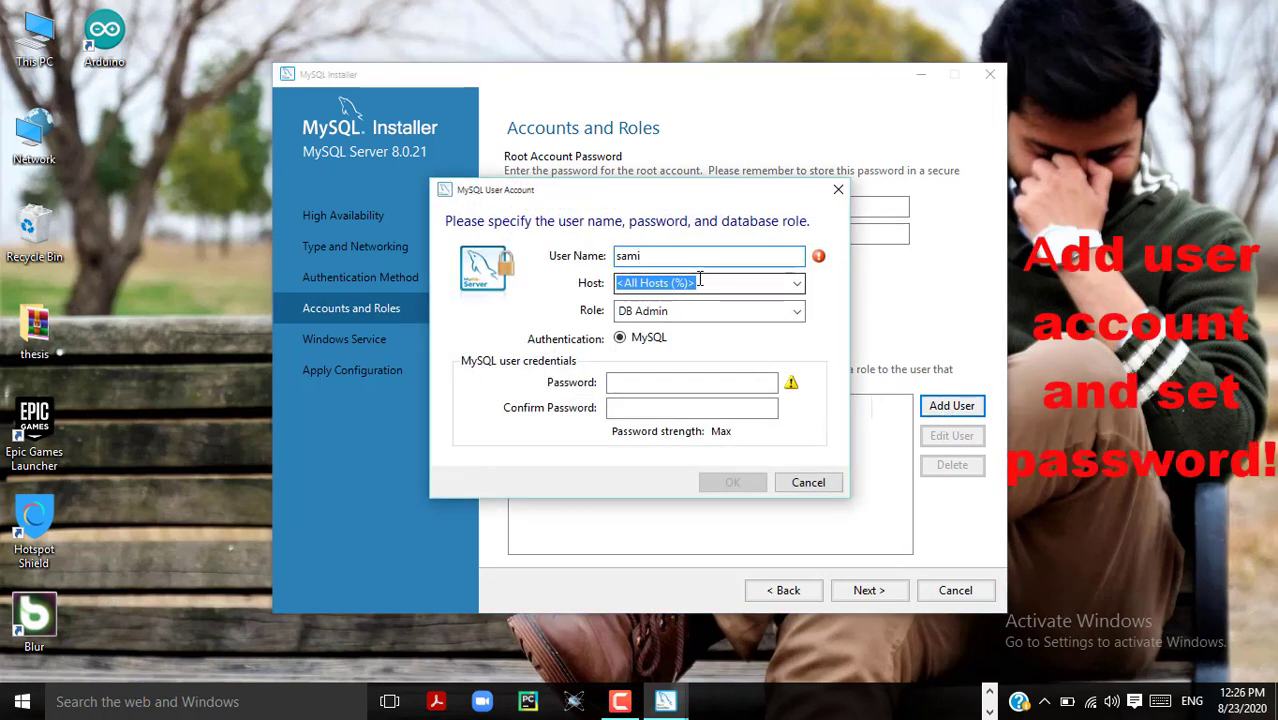
click(797, 284)
click(800, 288)
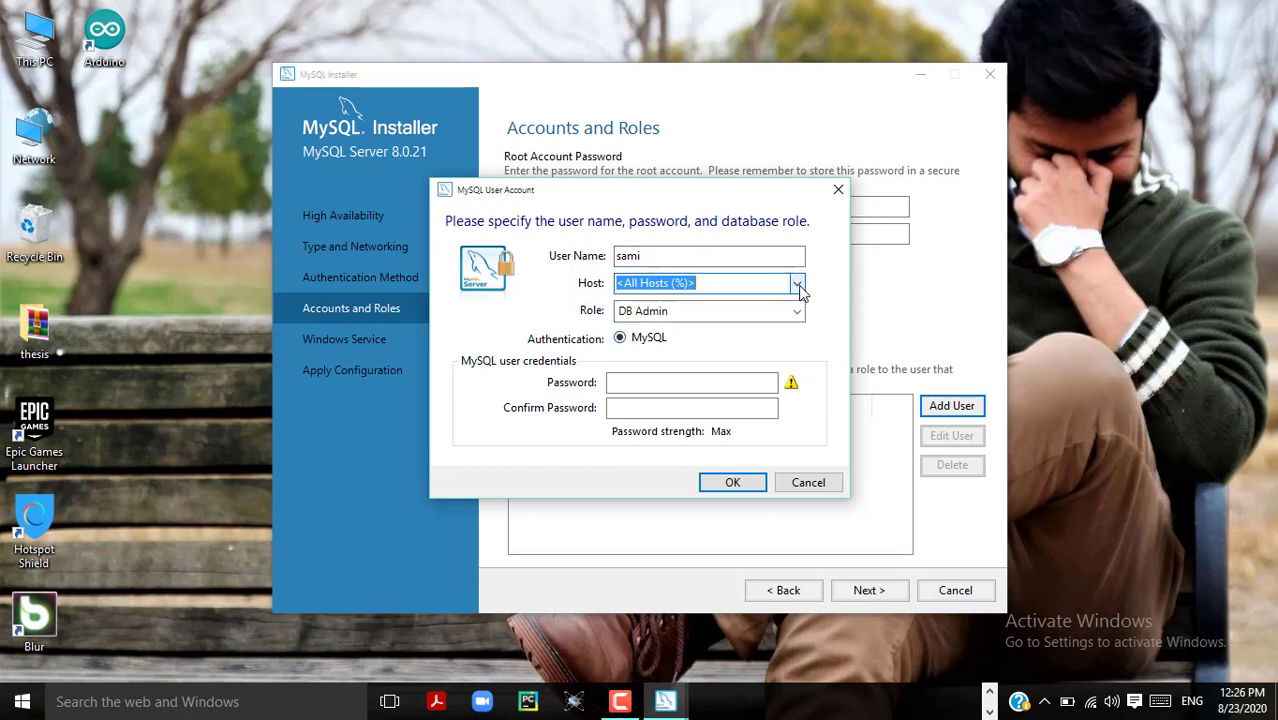
click(693, 316)
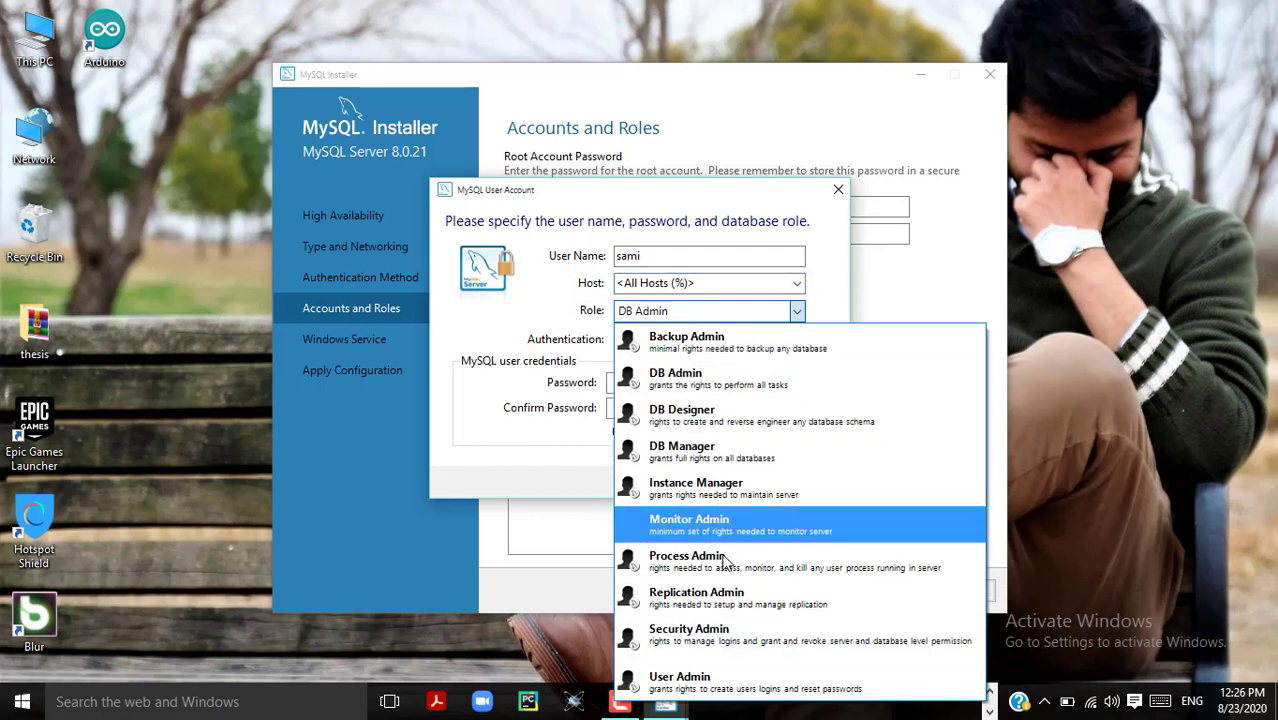
click(678, 376)
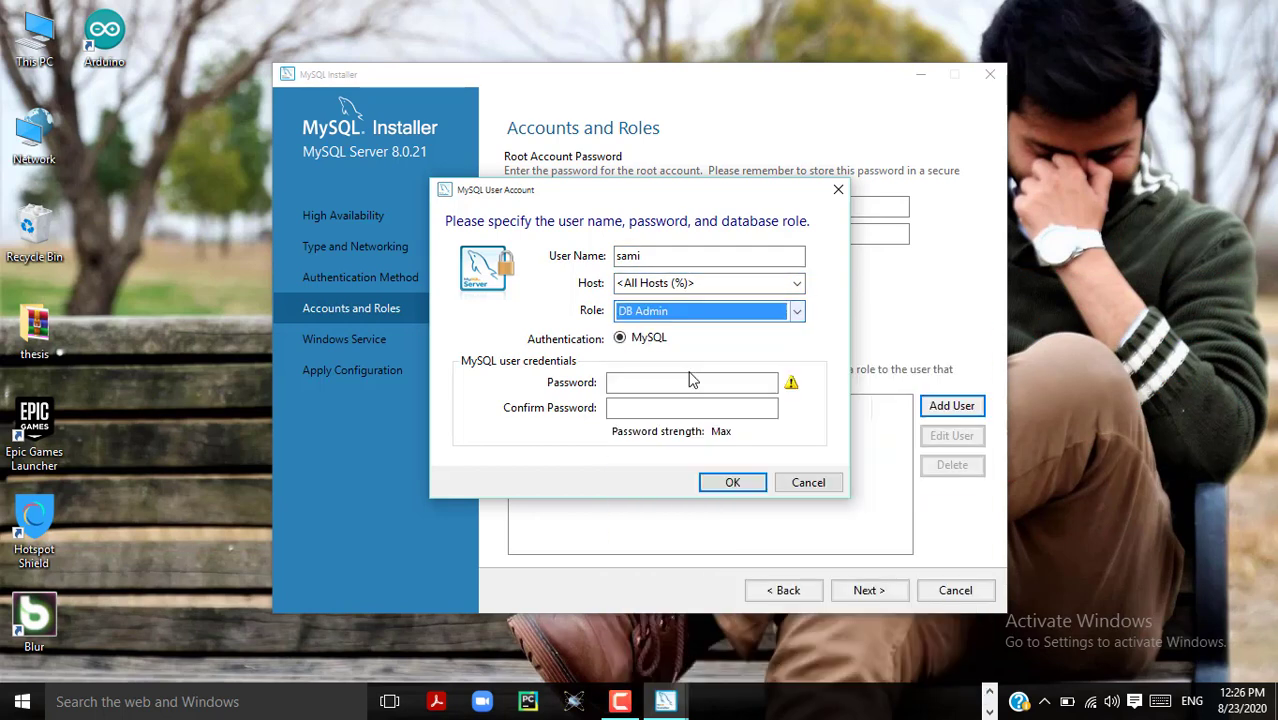
click(659, 383)
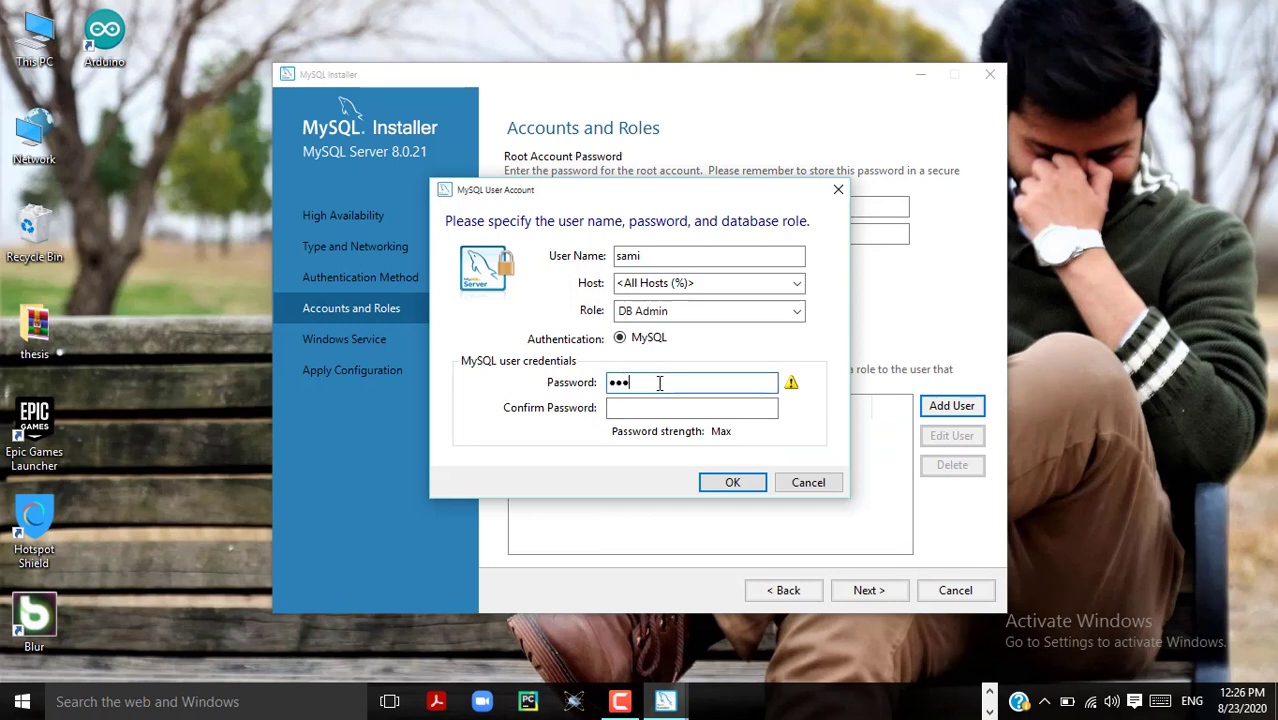
click(648, 411)
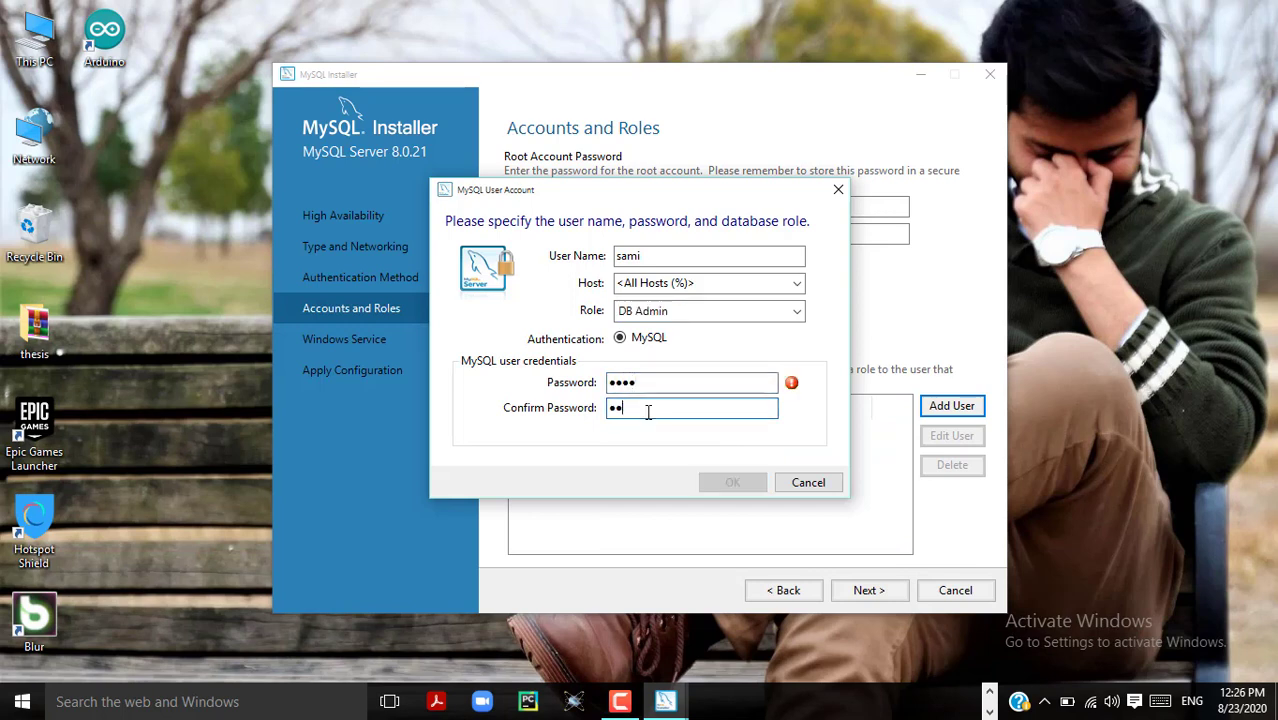
click(732, 482)
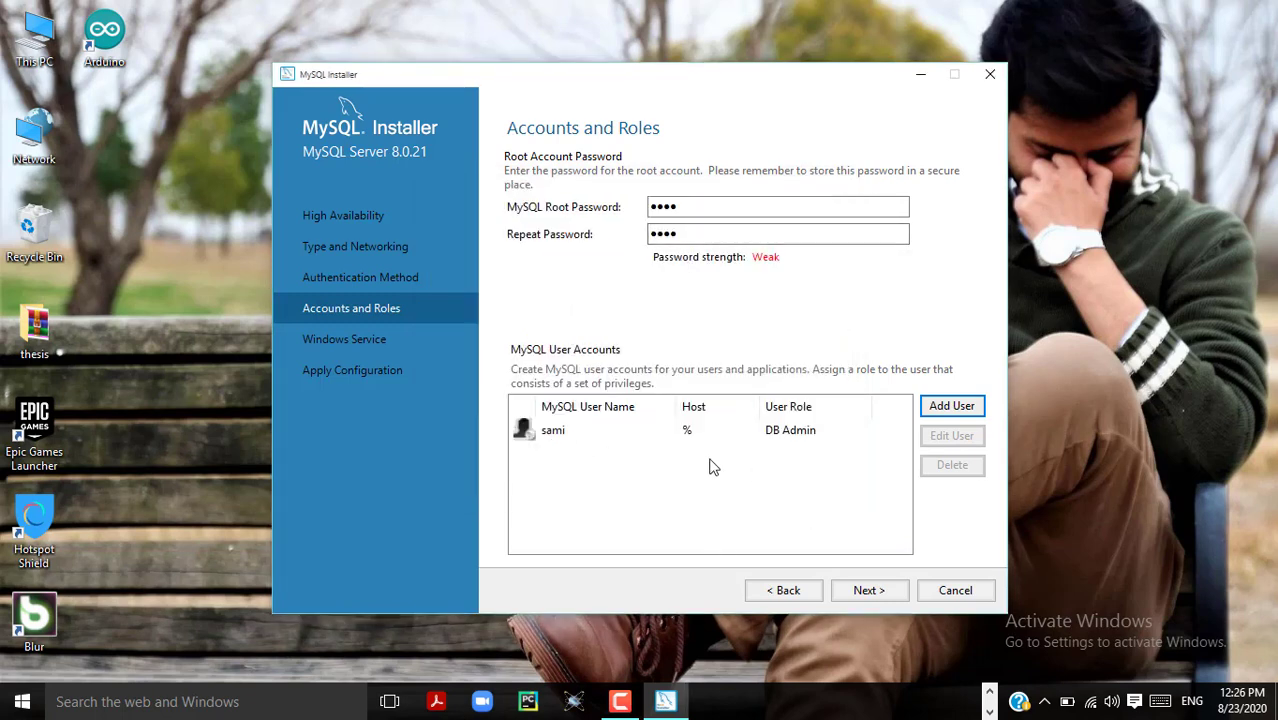
Step: Accept the Windows service name MySQL80 with system startup and Standard System Account, and apply the MySQL Server configuration through to completion
click(872, 592)
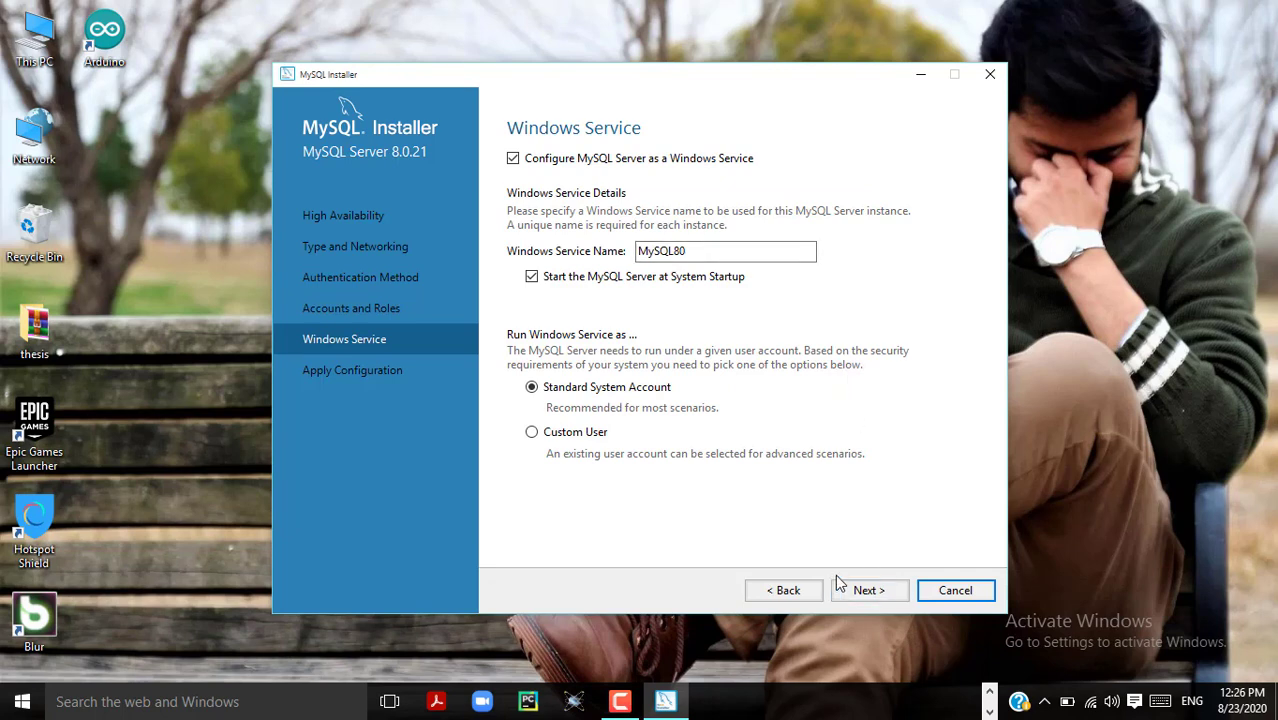
click(869, 592)
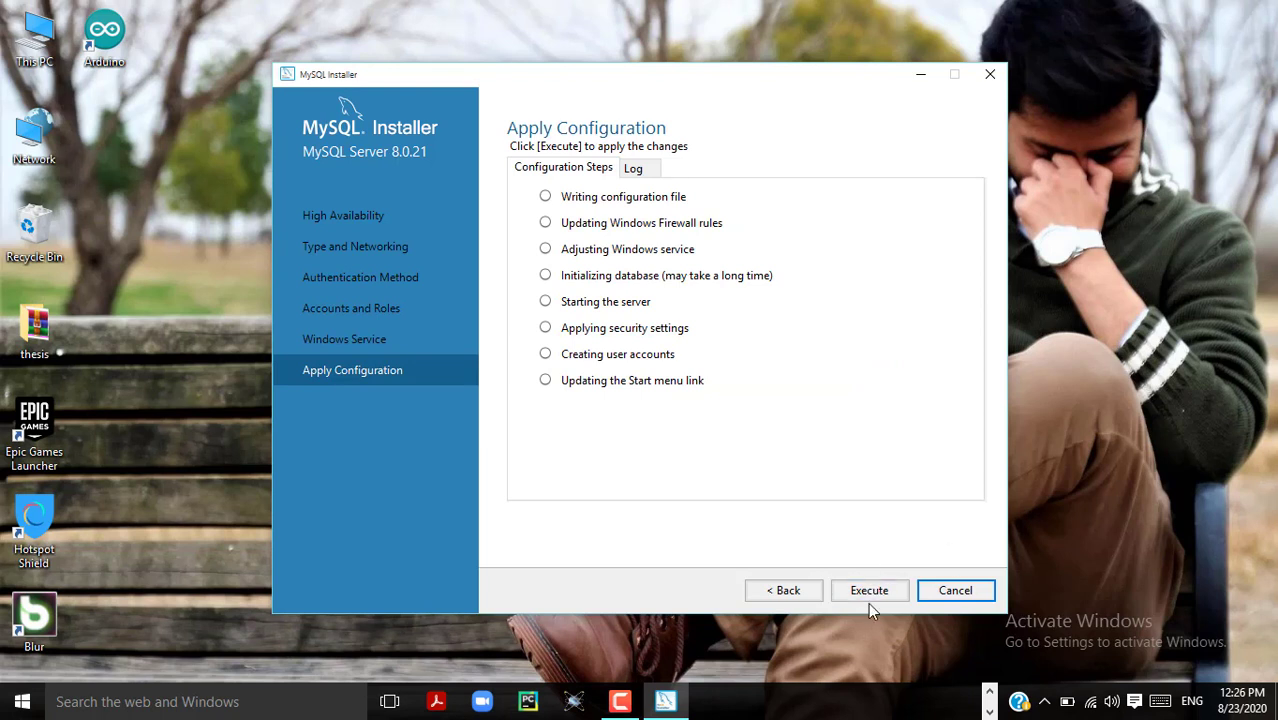
click(869, 592)
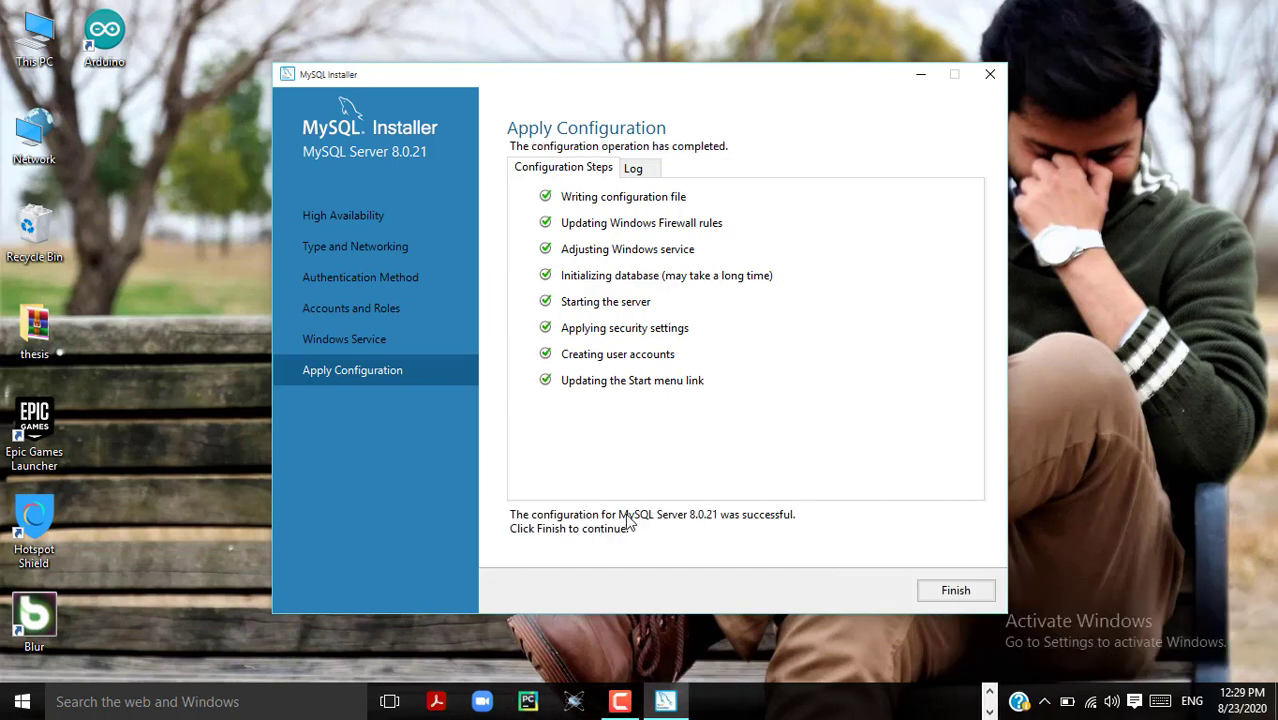
click(953, 591)
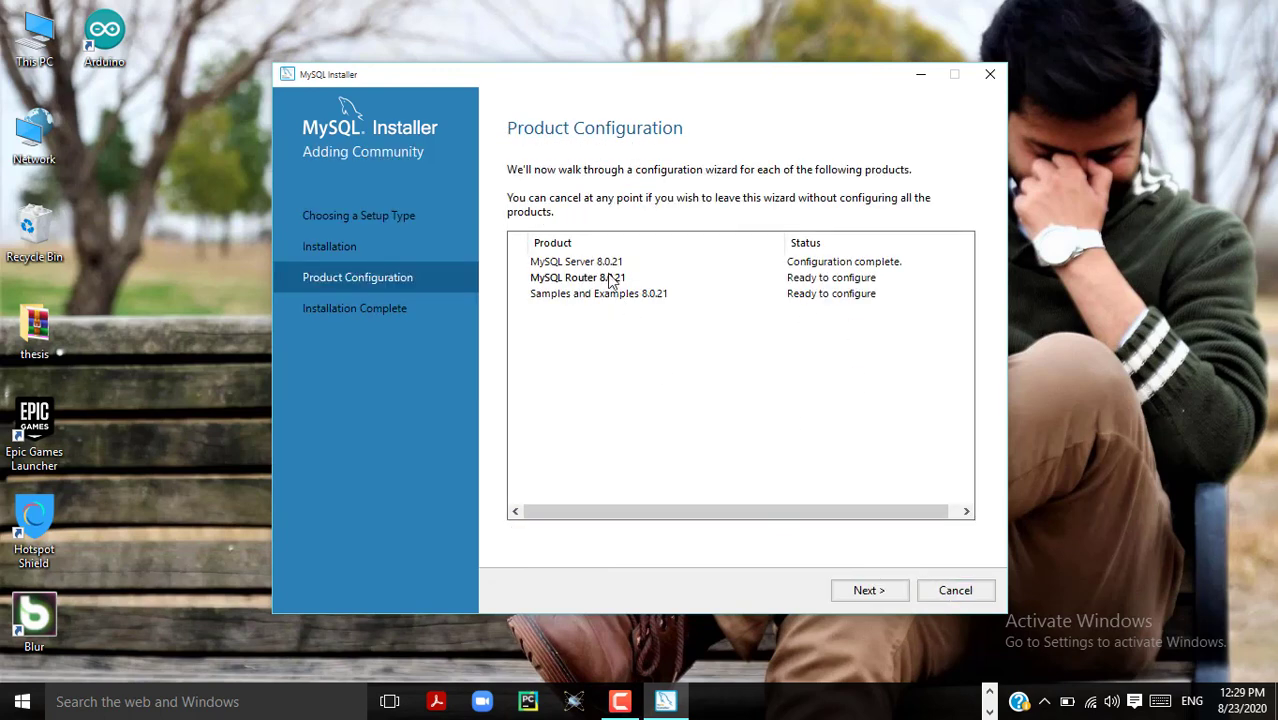
Step: Finish the MySQL Router configuration without bootstrapping it for an InnoDB cluster and proceed to the Samples and Examples configuration
click(858, 592)
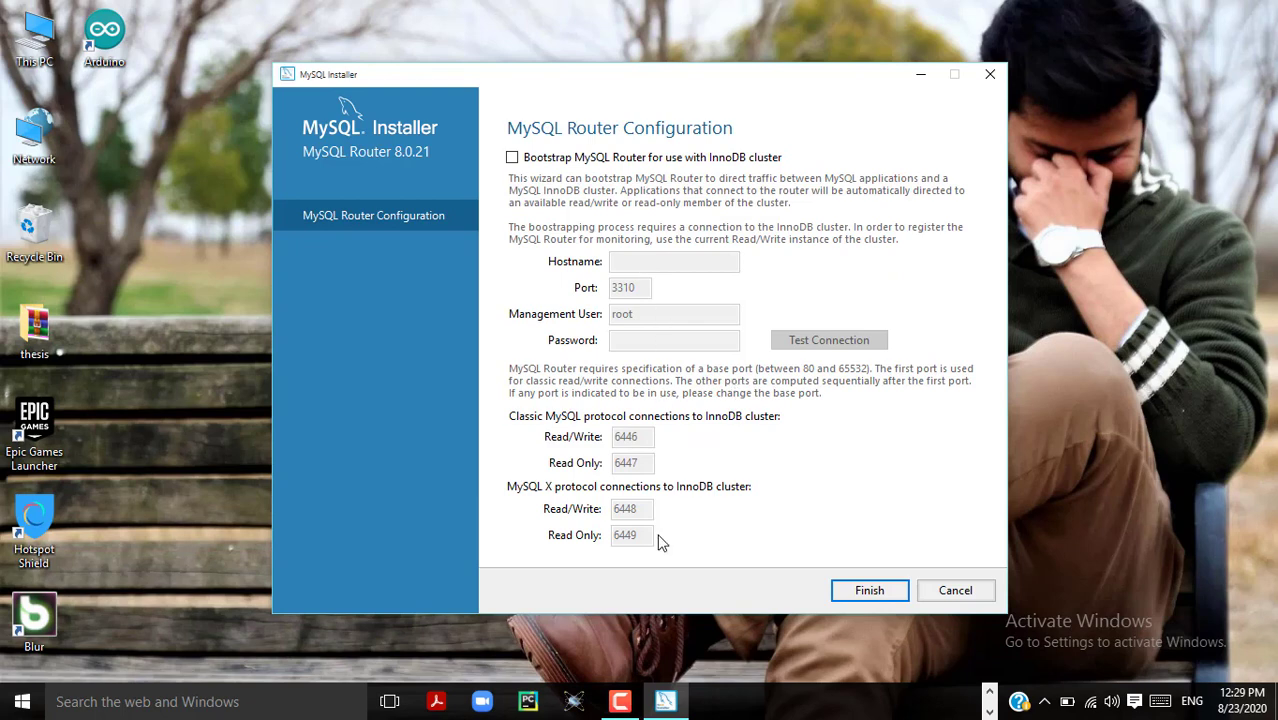
click(869, 590)
click(866, 590)
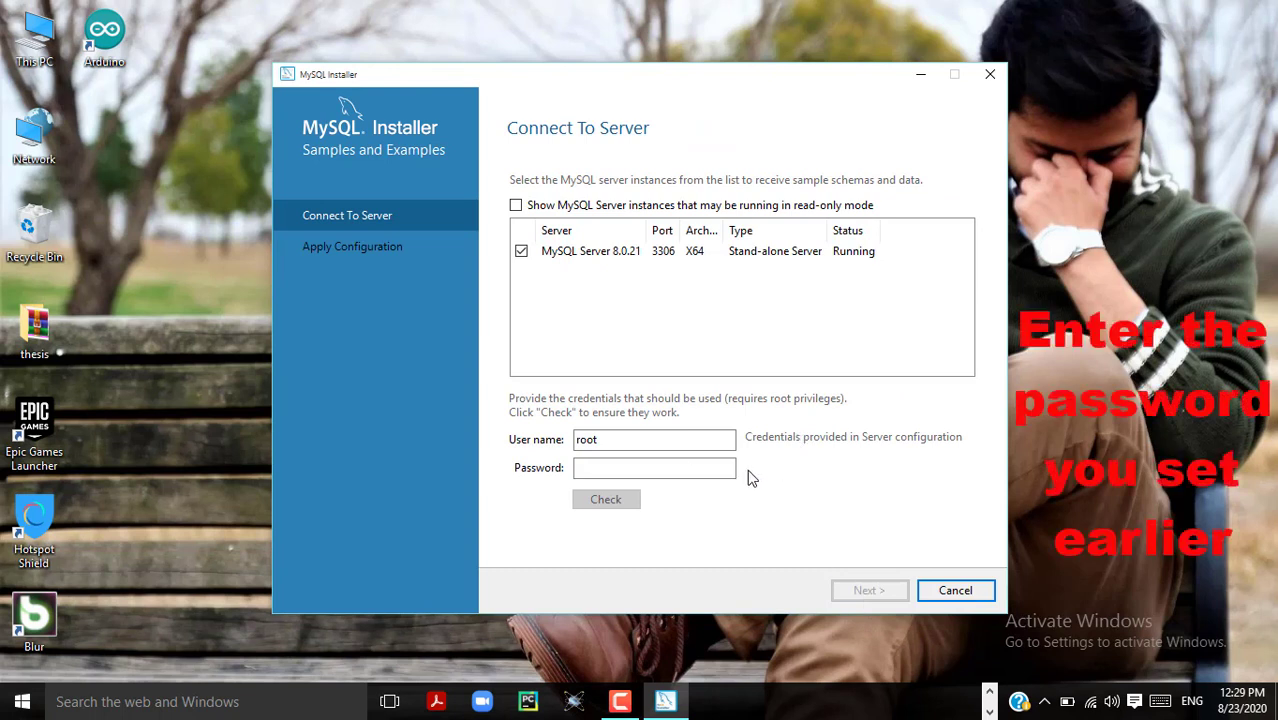
Step: Enter the root account password for MySQL Server 8.0.21 and check the connection credentials
click(604, 465)
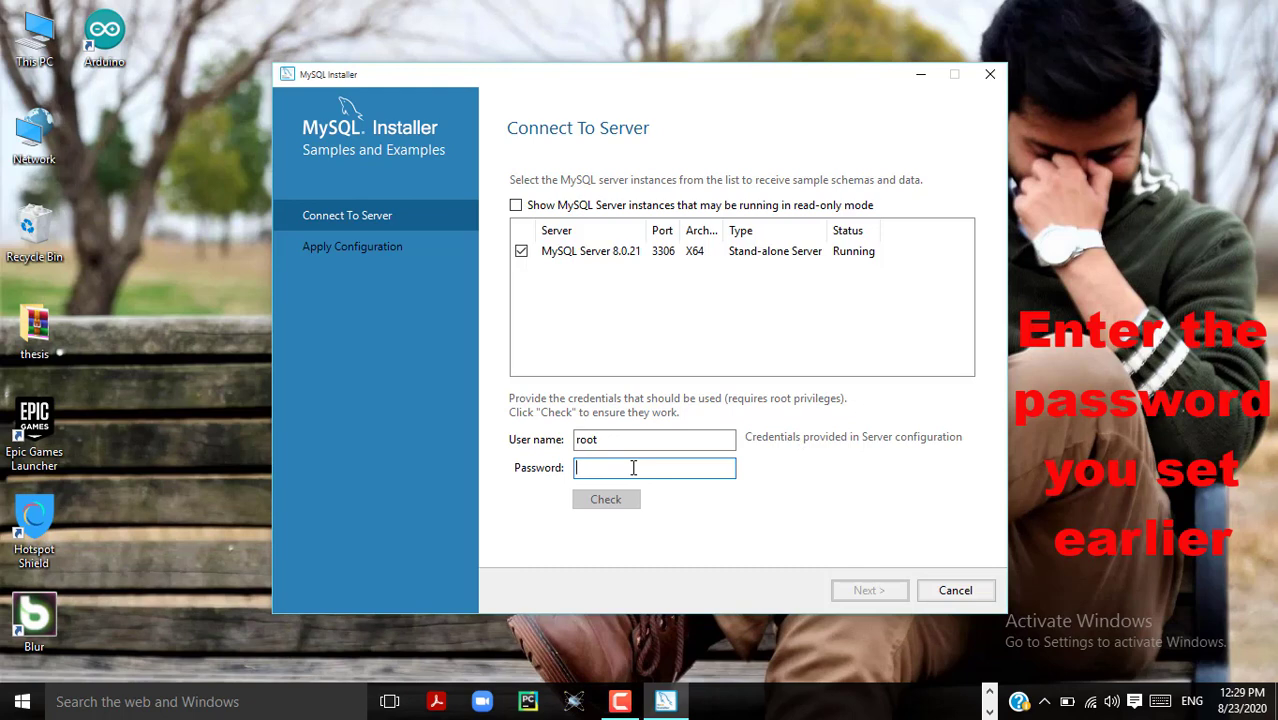
text(r)
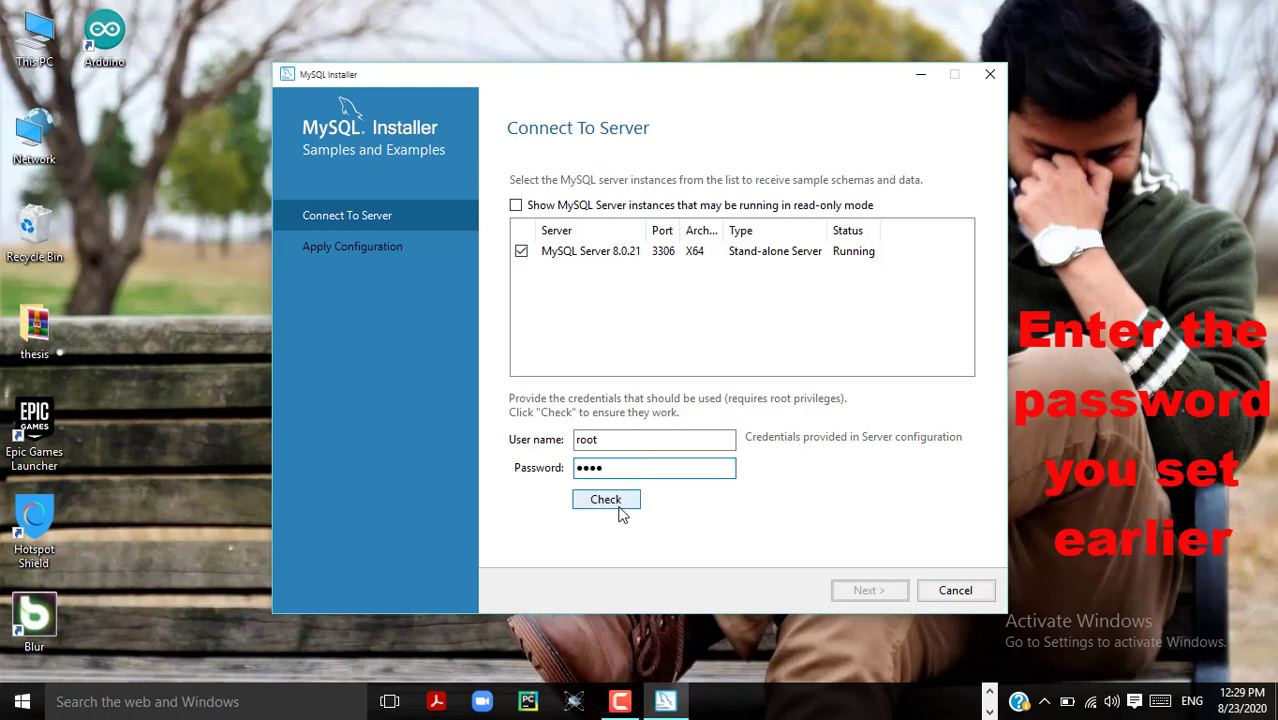
click(614, 502)
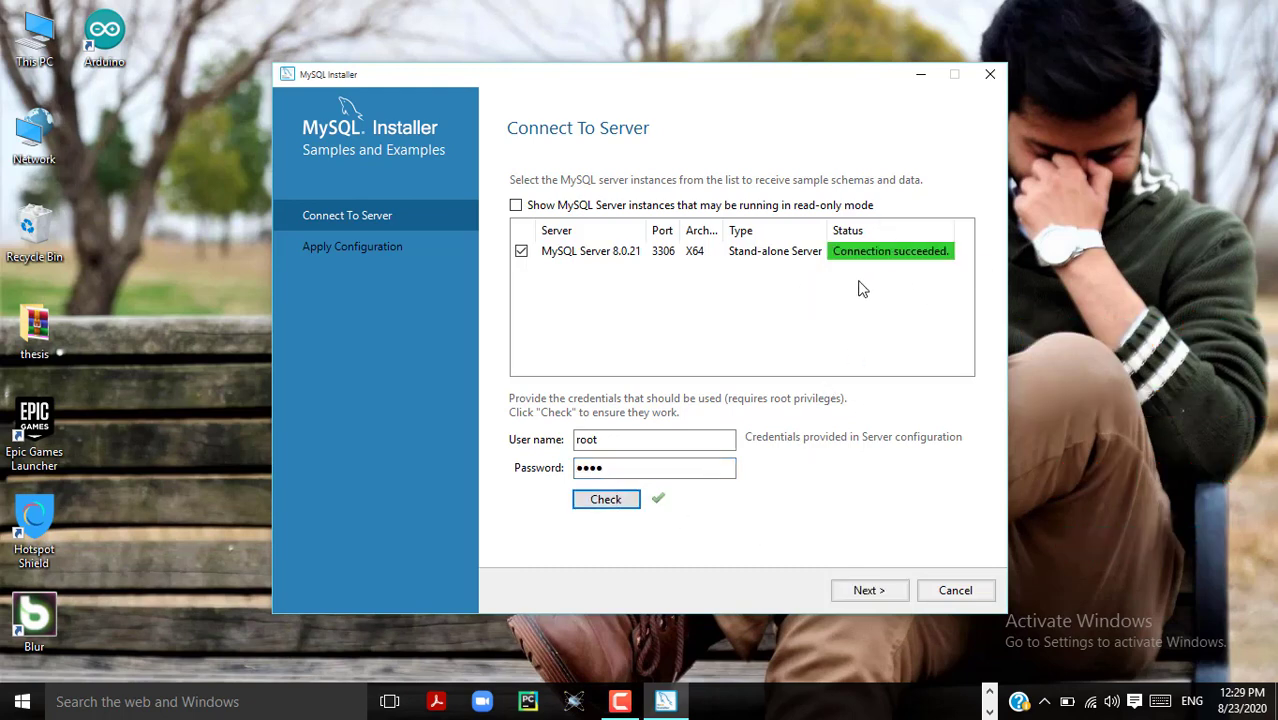
Step: Apply the Samples and Examples configuration to the selected server and finish it
click(870, 591)
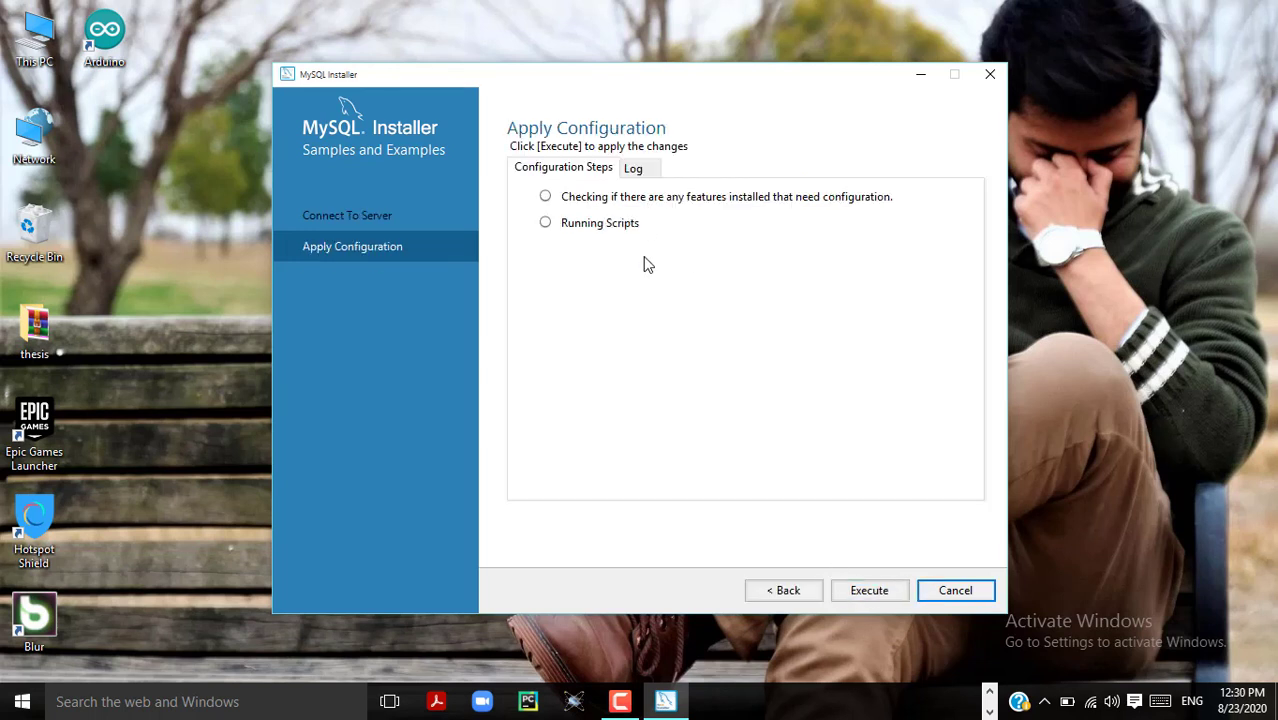
click(869, 590)
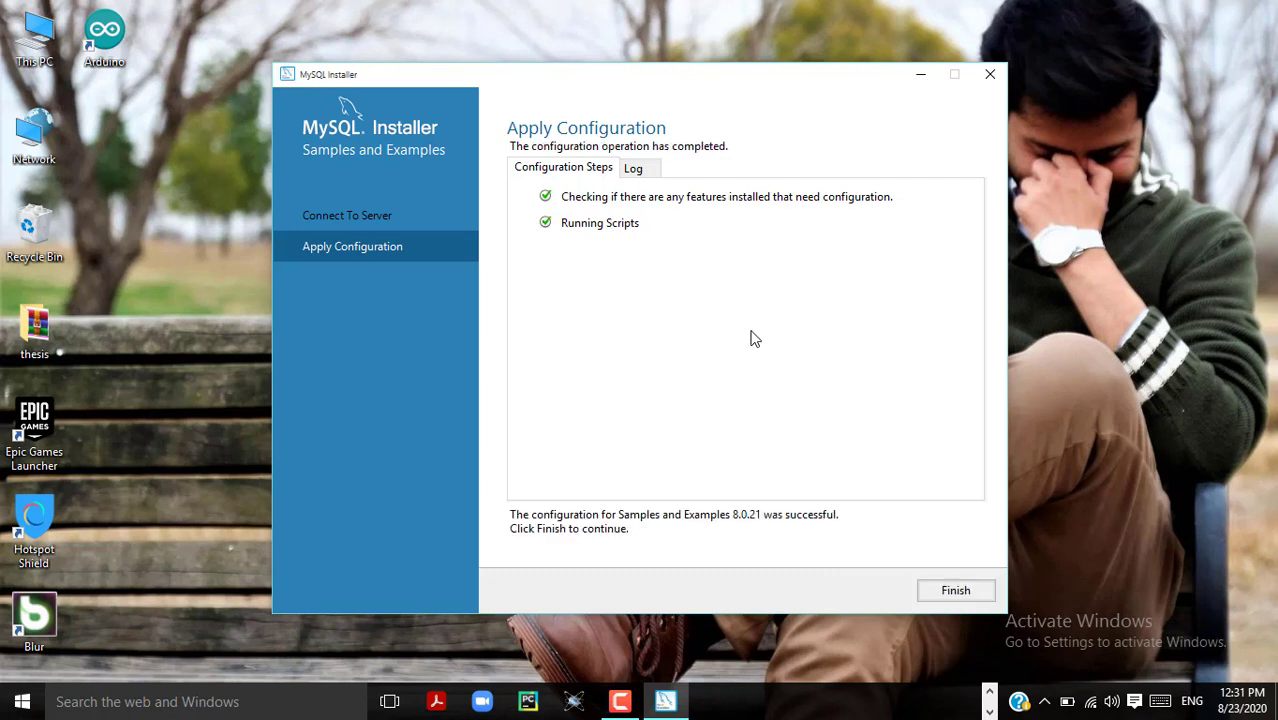
click(949, 596)
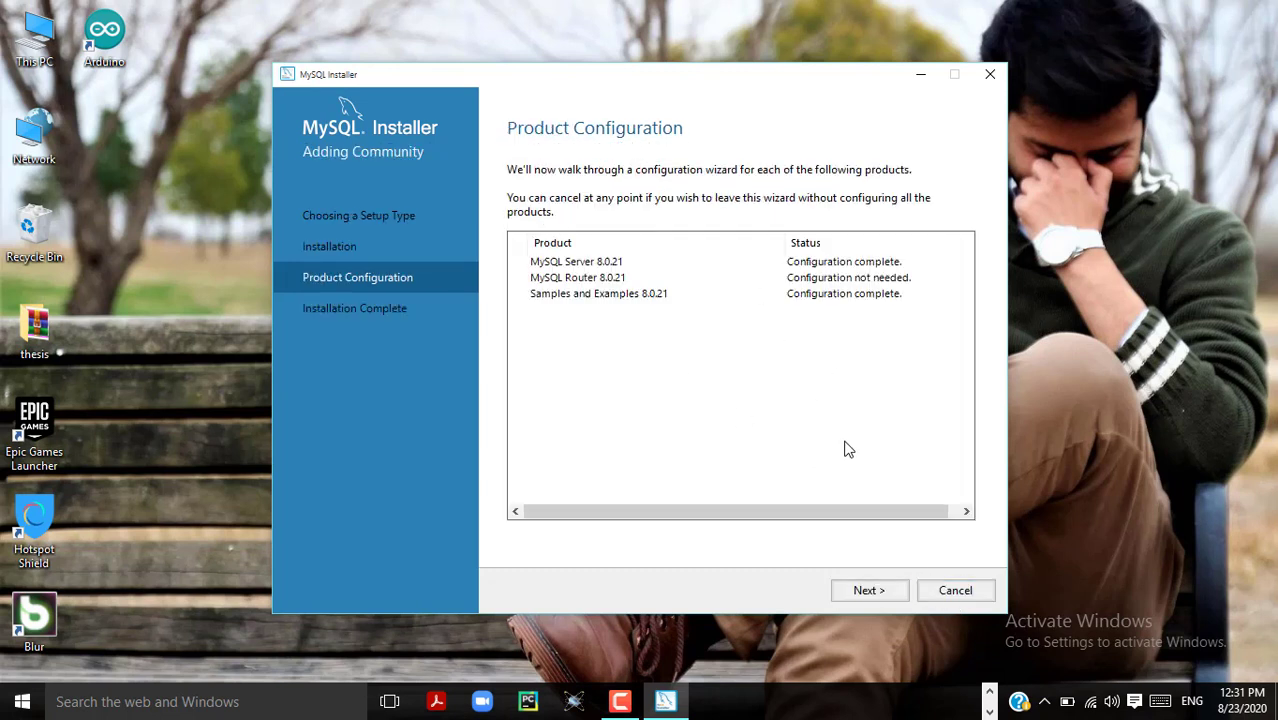
Step: Finish the installation with MySQL Workbench and MySQL Shell set to start, closing the Shell window and maximizing Workbench
click(867, 590)
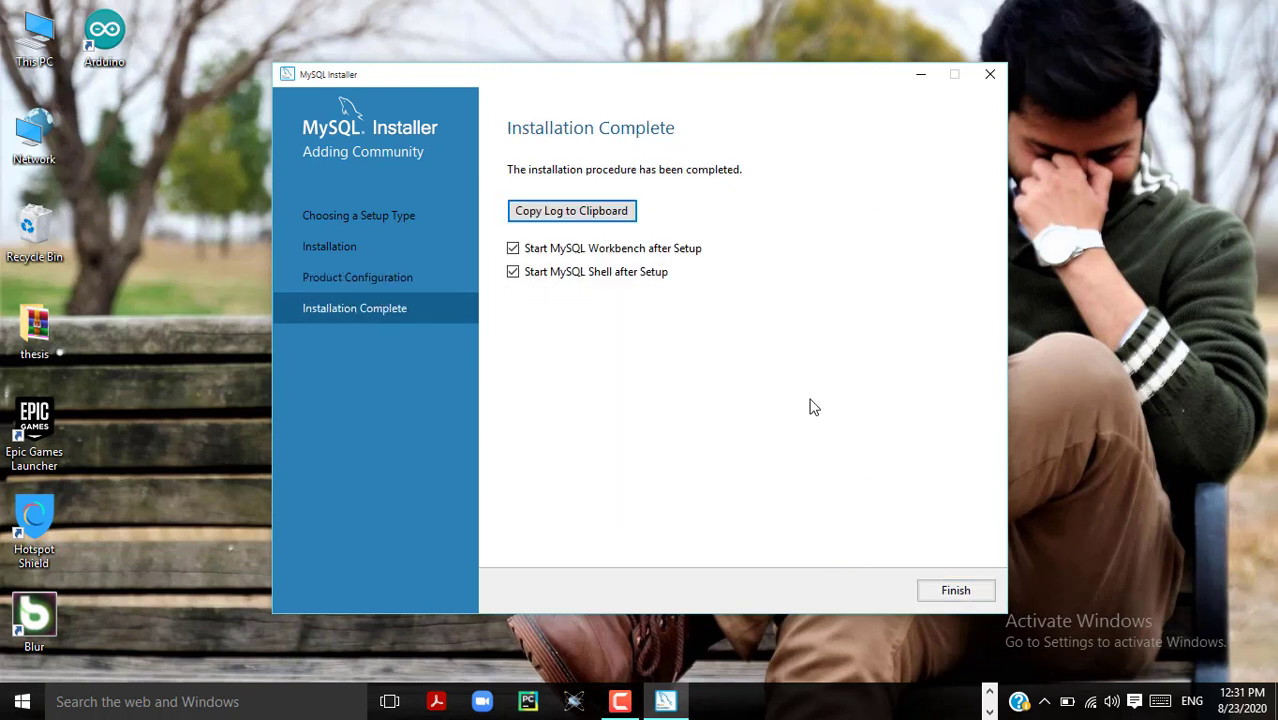
click(585, 222)
click(954, 591)
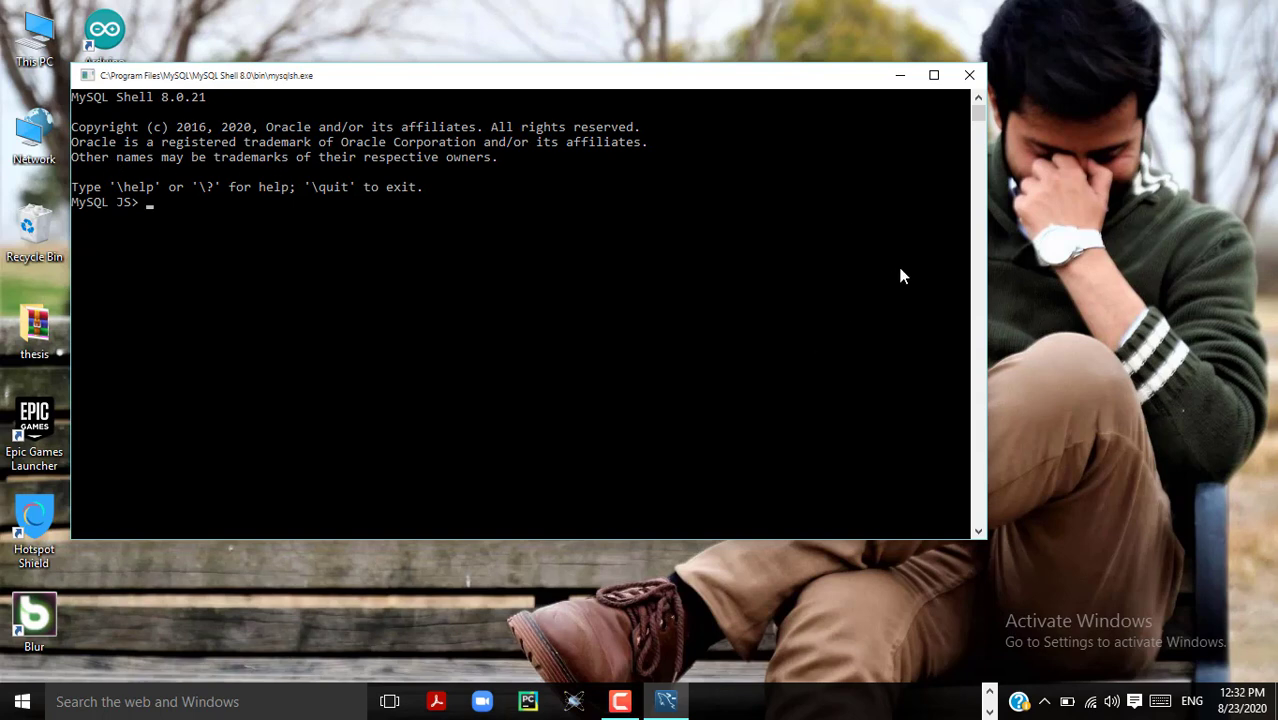
click(969, 75)
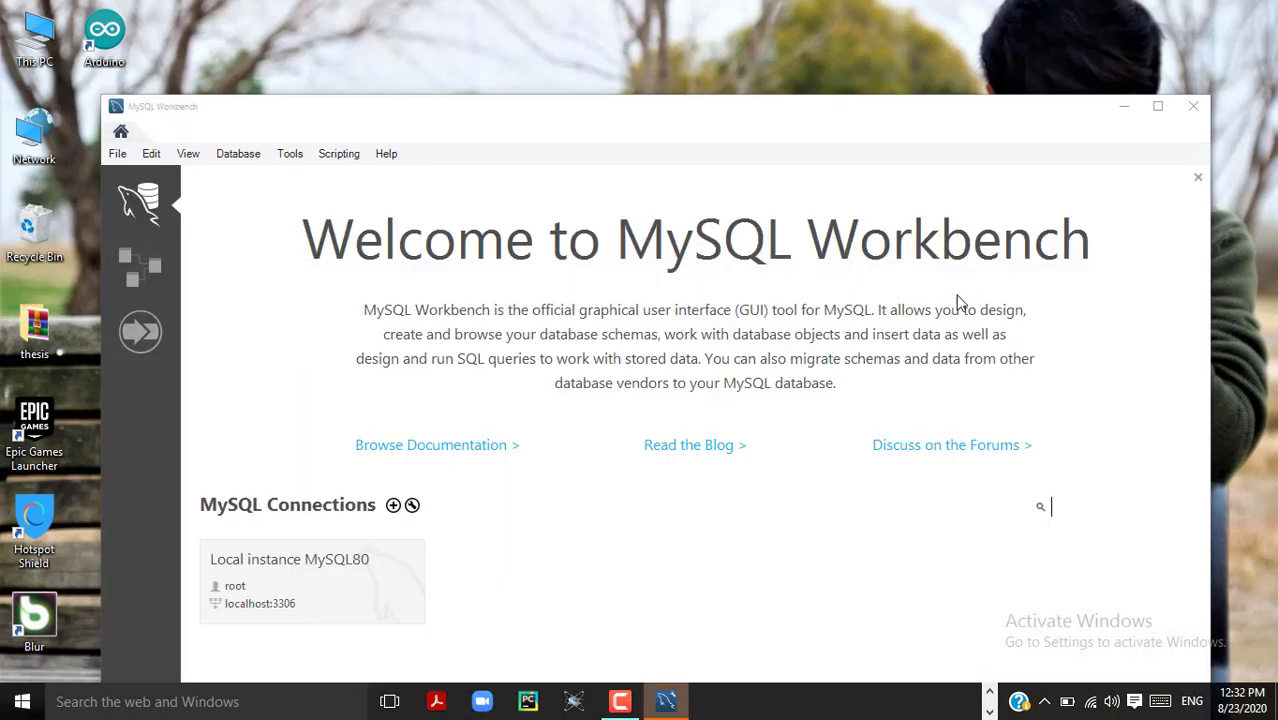
click(1158, 107)
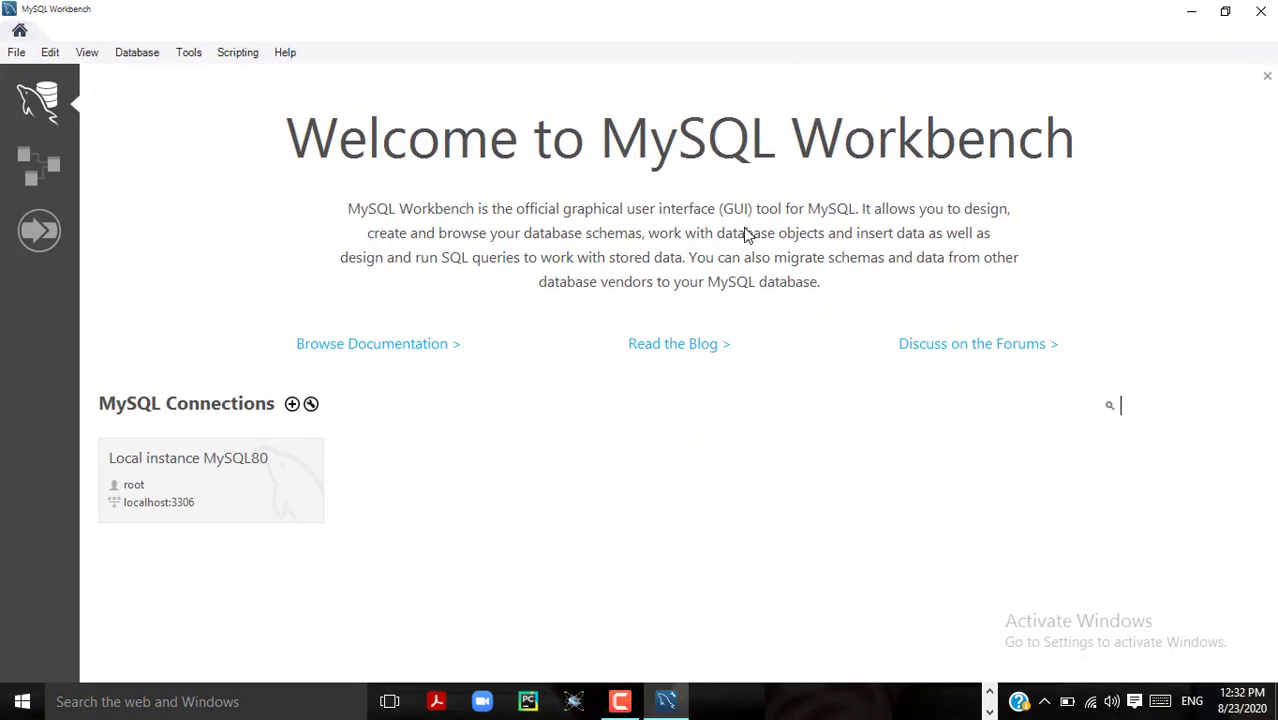
Step: Open the MySQL 8.0 Command Line Client from the recently added apps and log in with the root password
click(22, 701)
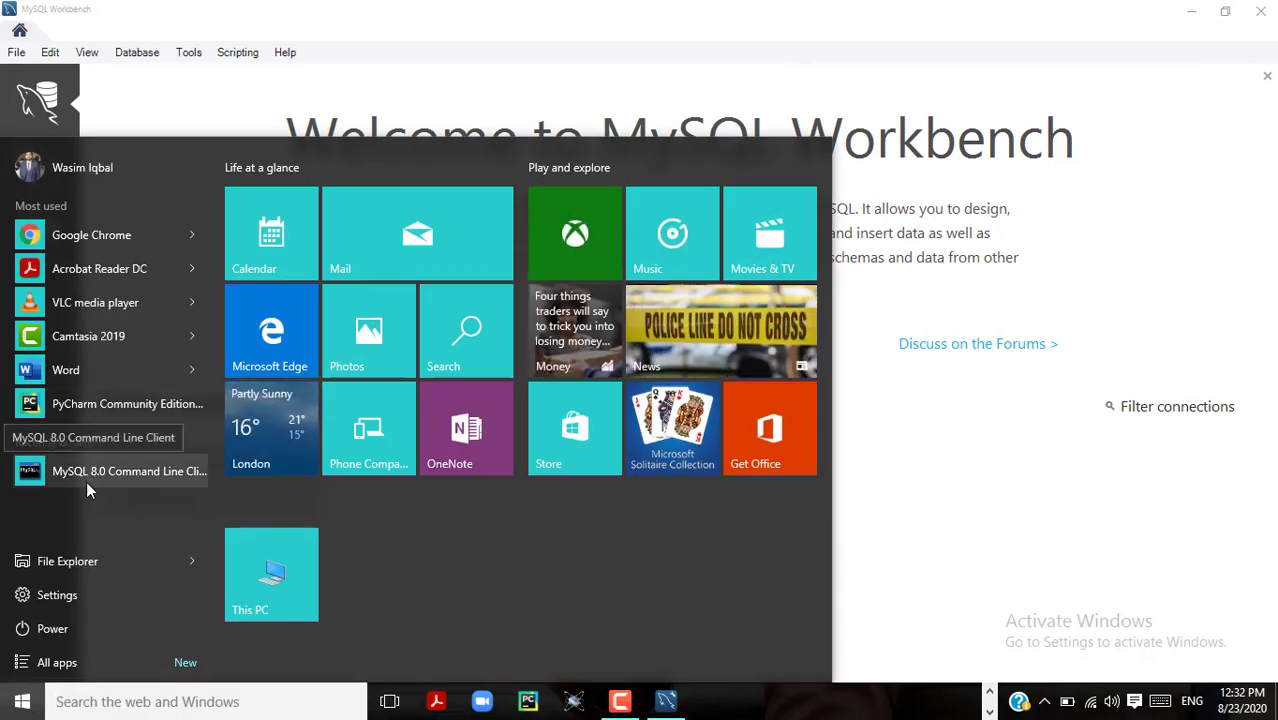
click(78, 660)
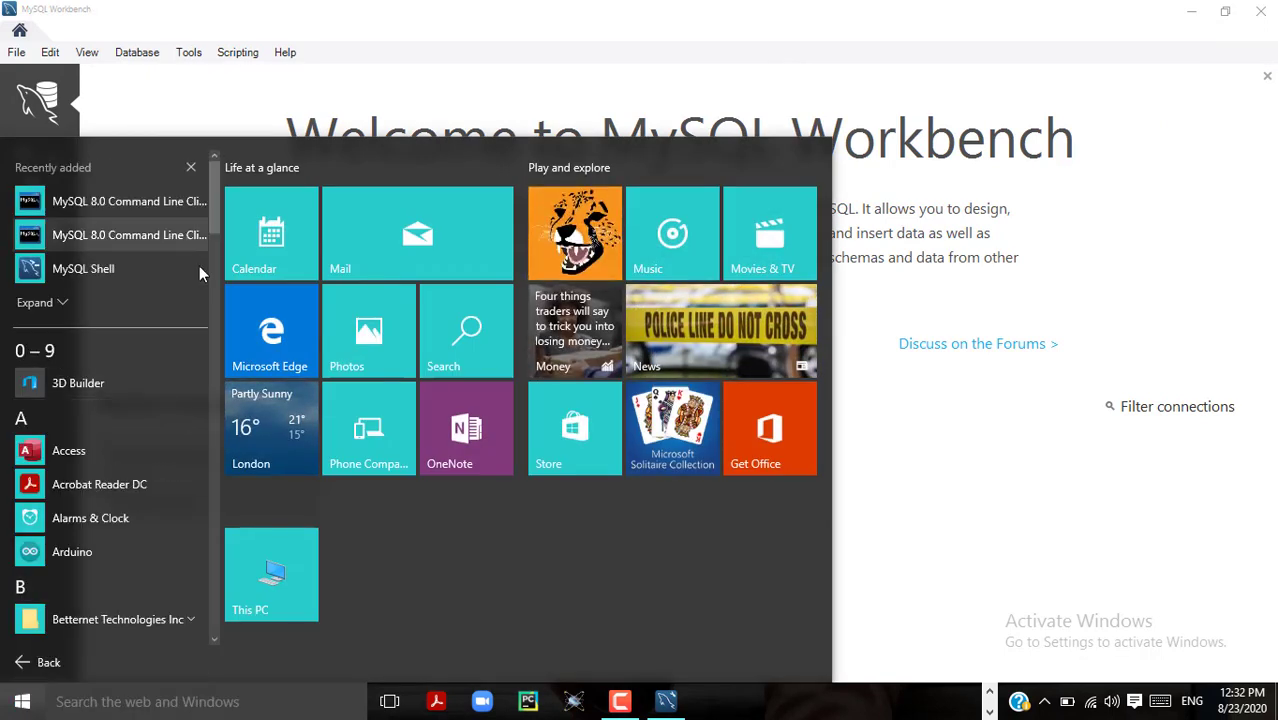
mouse_move(216, 209)
mouse_down()
mouse_move(216, 244)
mouse_move(217, 210)
mouse_up()
click(61, 300)
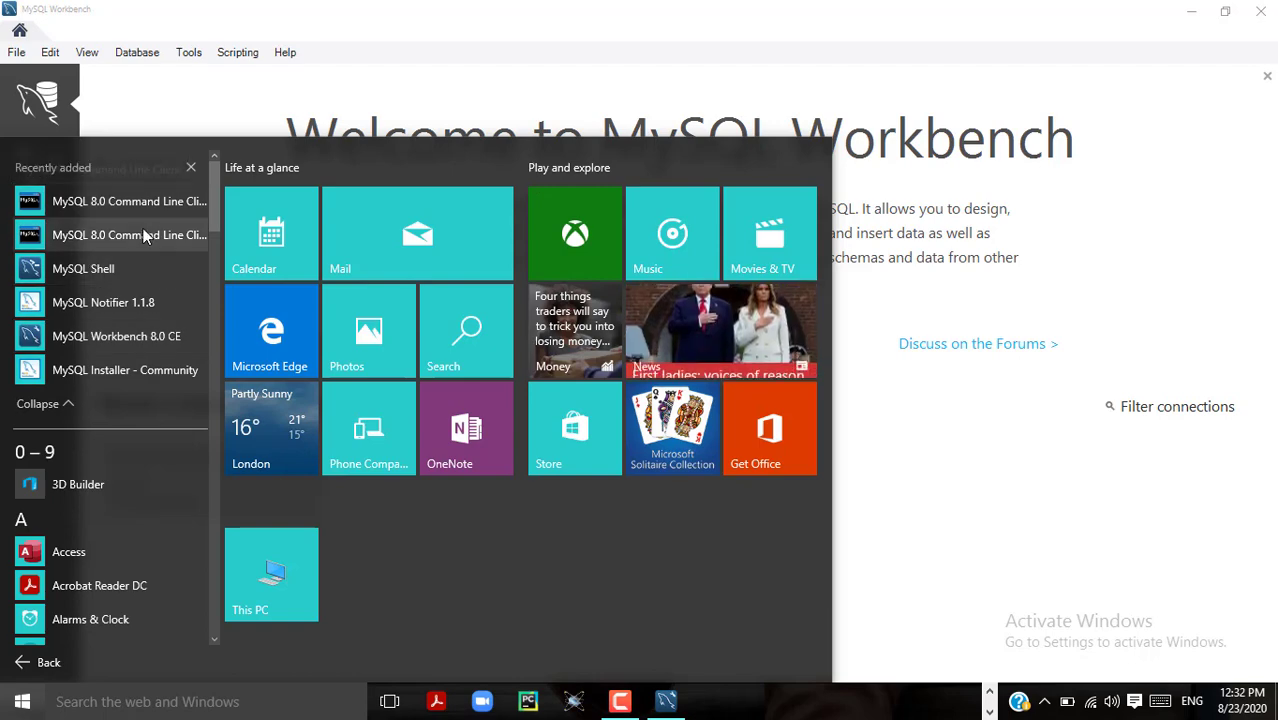
click(124, 200)
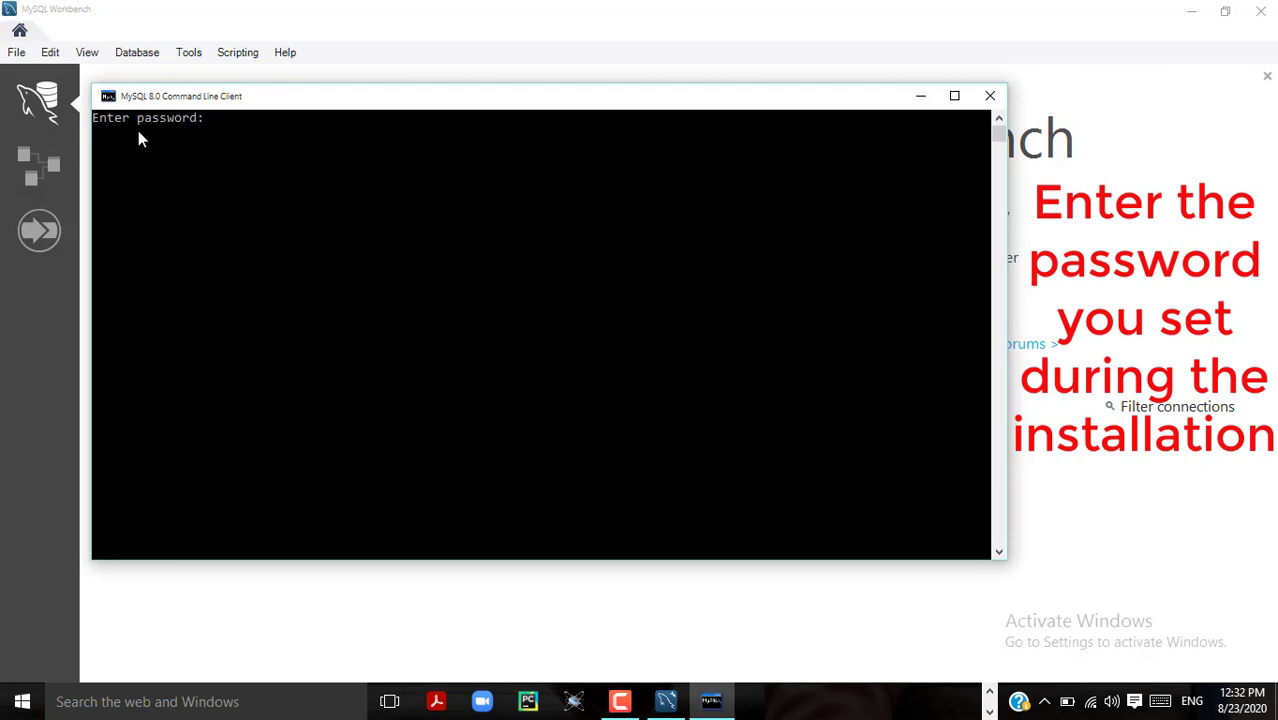
text(****)
key(Return)
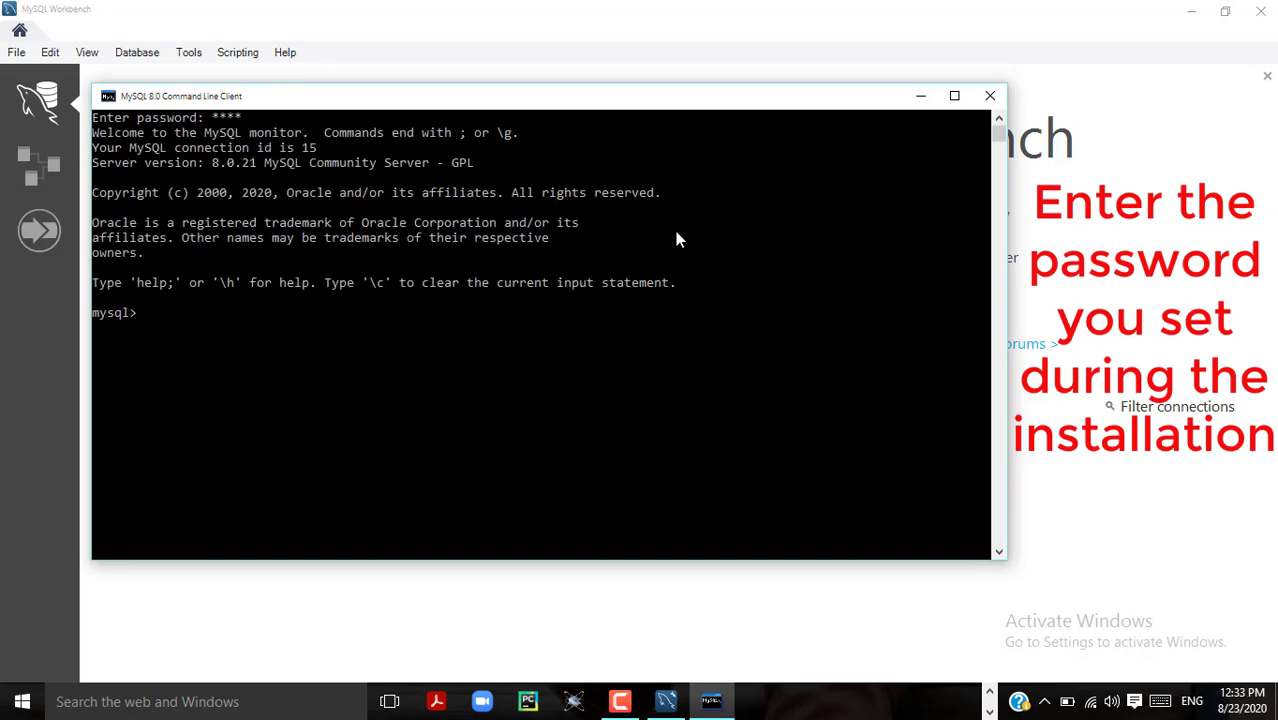
Step: List all databases on the server by running "show databases;" in the command line client
drag(605, 96, 711, 88)
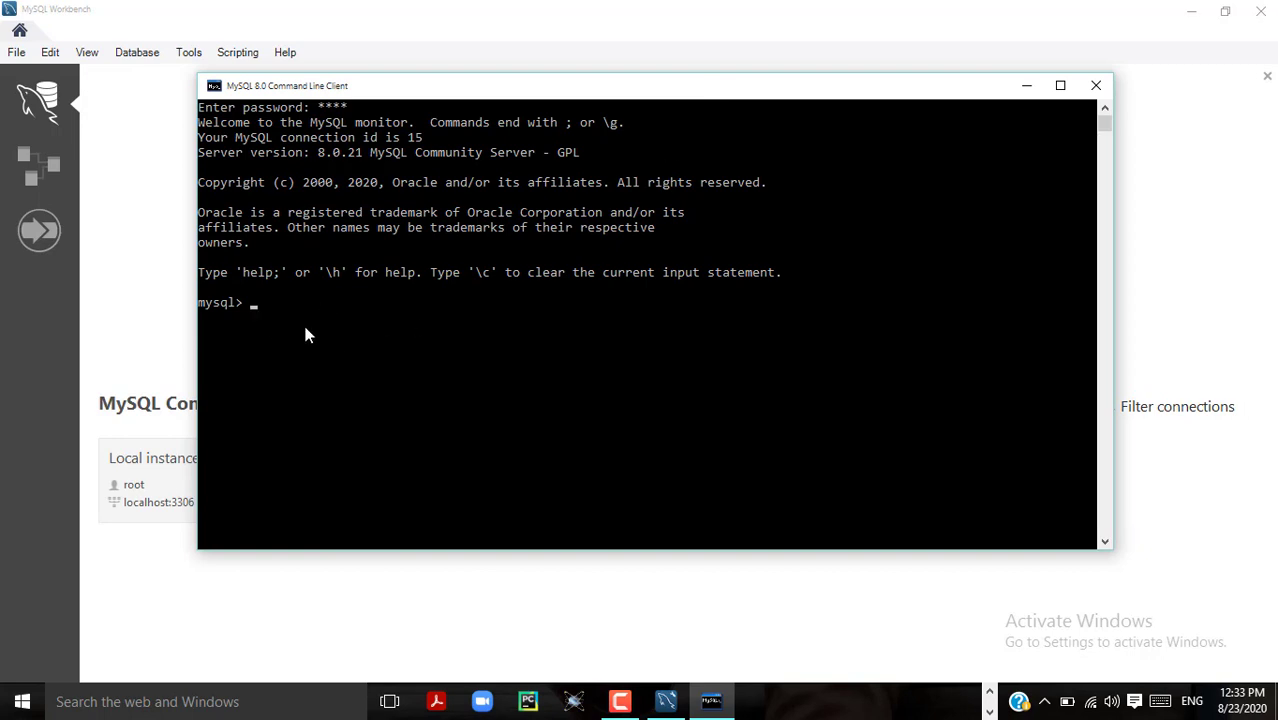
text(show databases;)
key(Return)
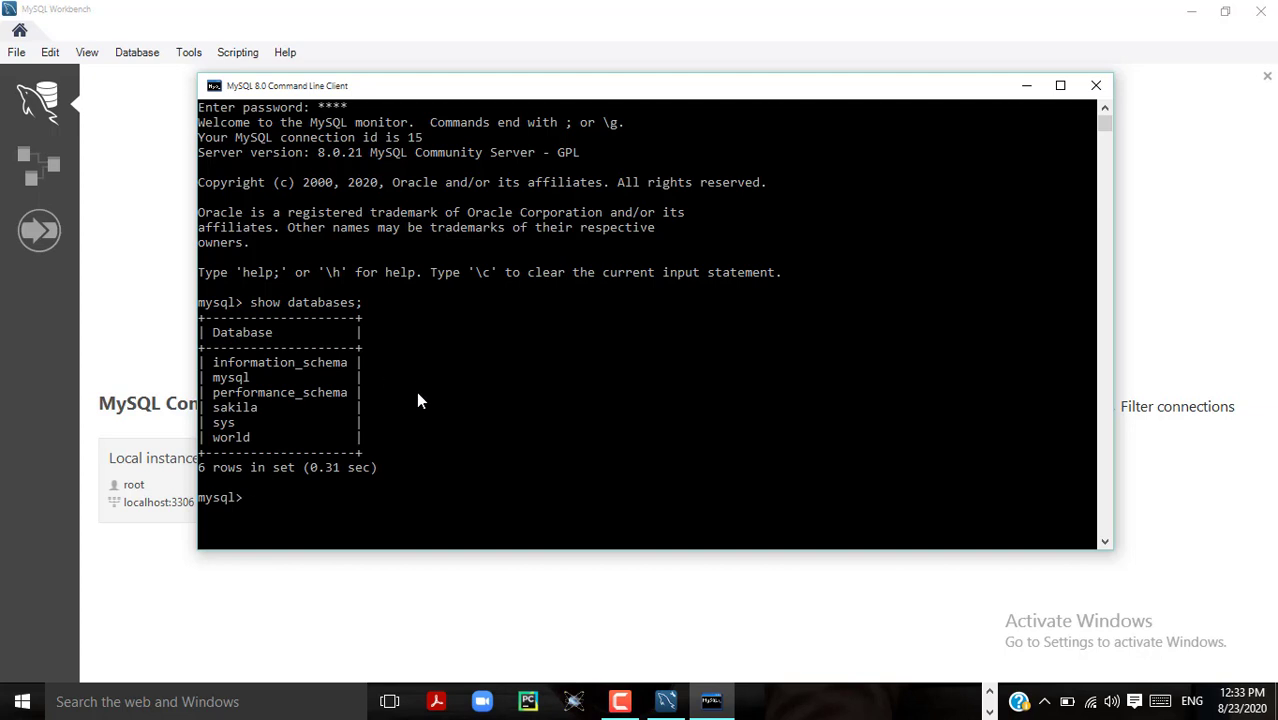
Step: Switch to the world database with "use world;" and list its tables with "show tables;", closing the command line client when done
text(use world;)
key(Return)
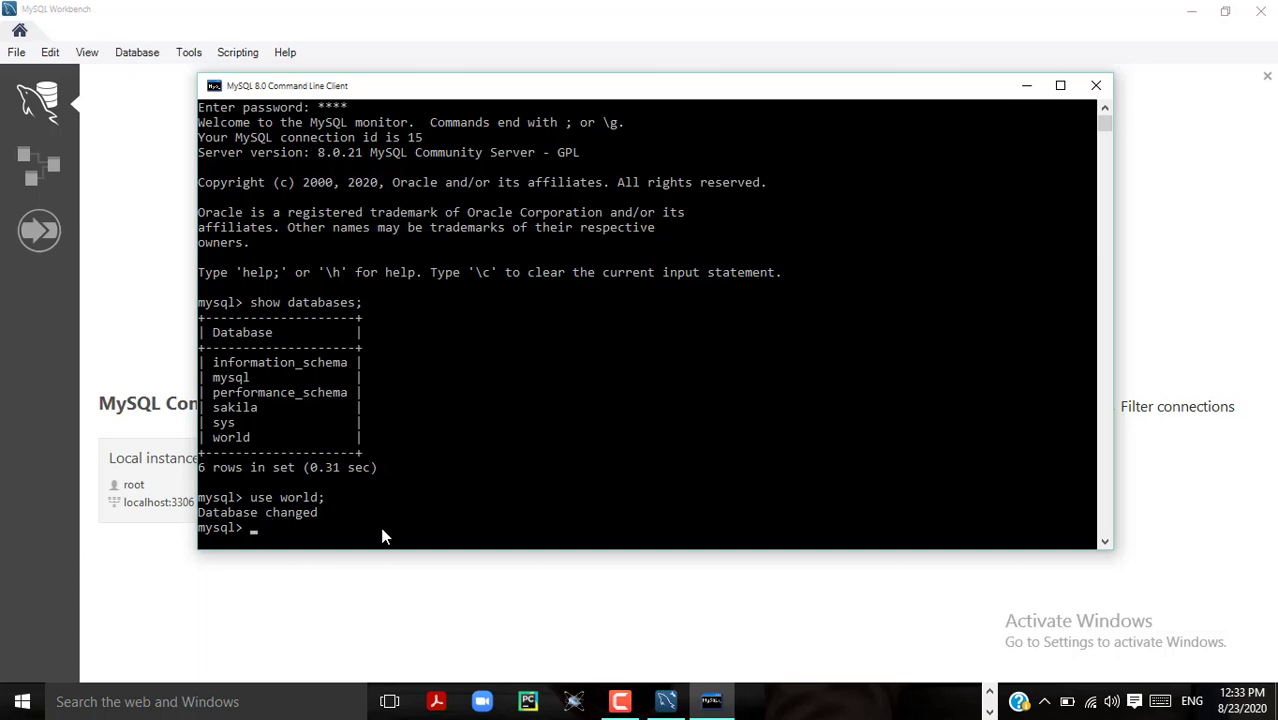
text(show tables;)
key(Return)
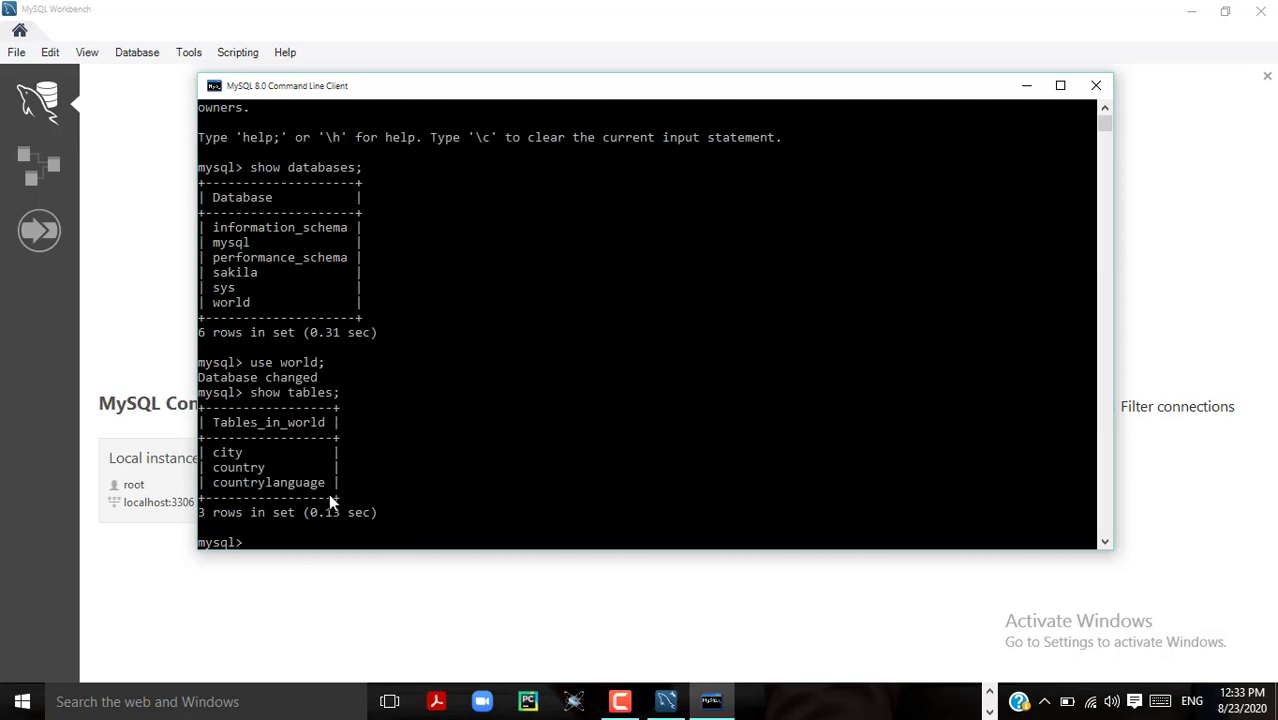
drag(1104, 132, 607, 374)
click(1088, 86)
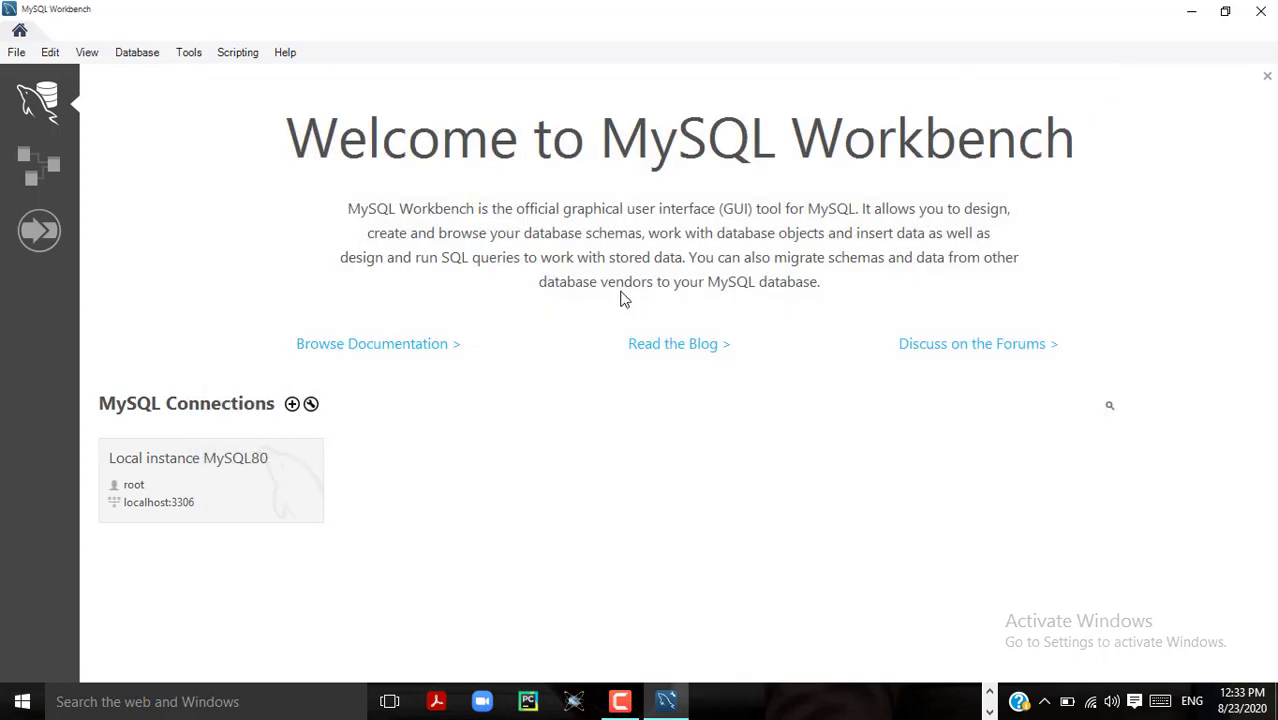
Step: Connect Workbench to the database at 127.0.0.1 port 3306 as root, storing the account password in the vault, and widen the query editor
click(130, 54)
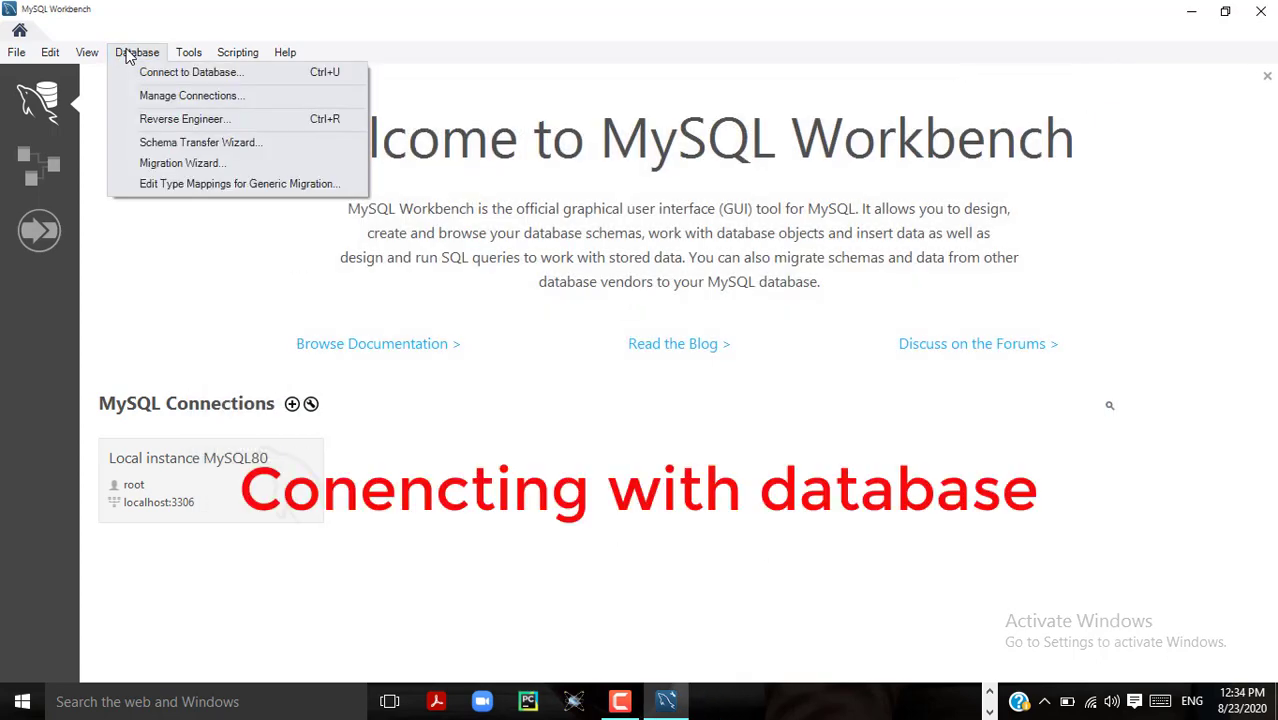
click(175, 78)
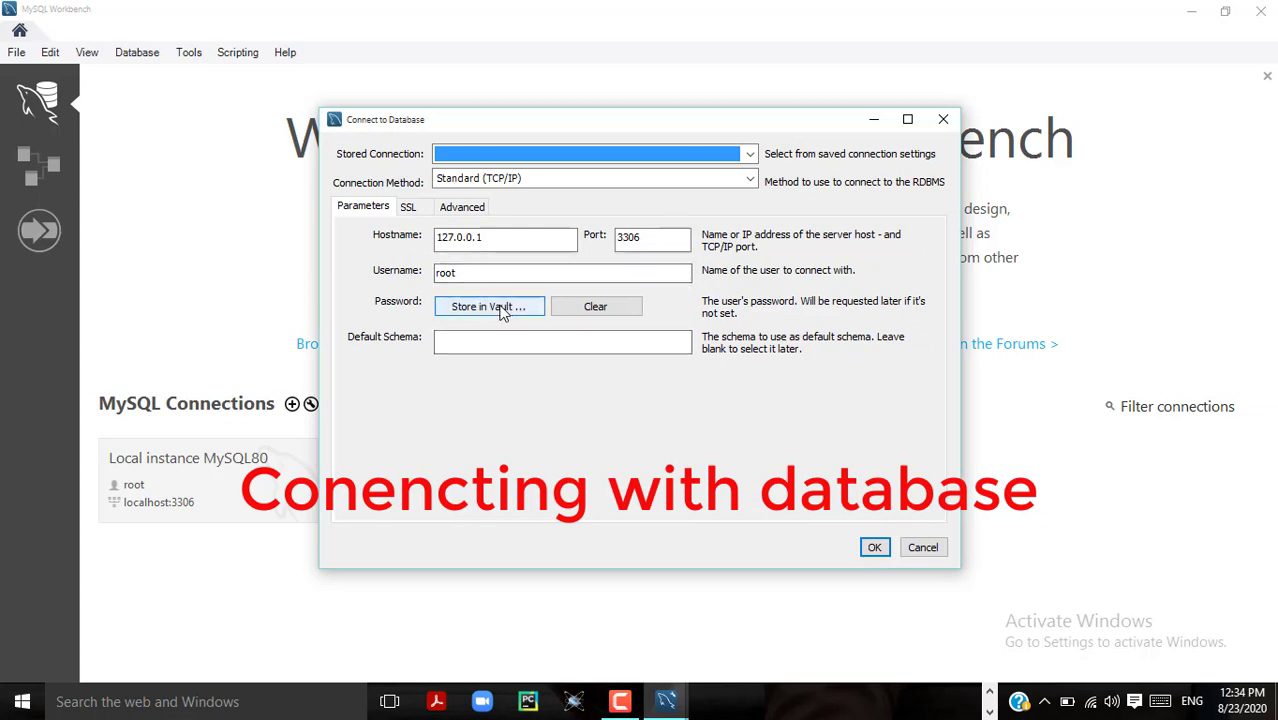
click(750, 154)
click(750, 154)
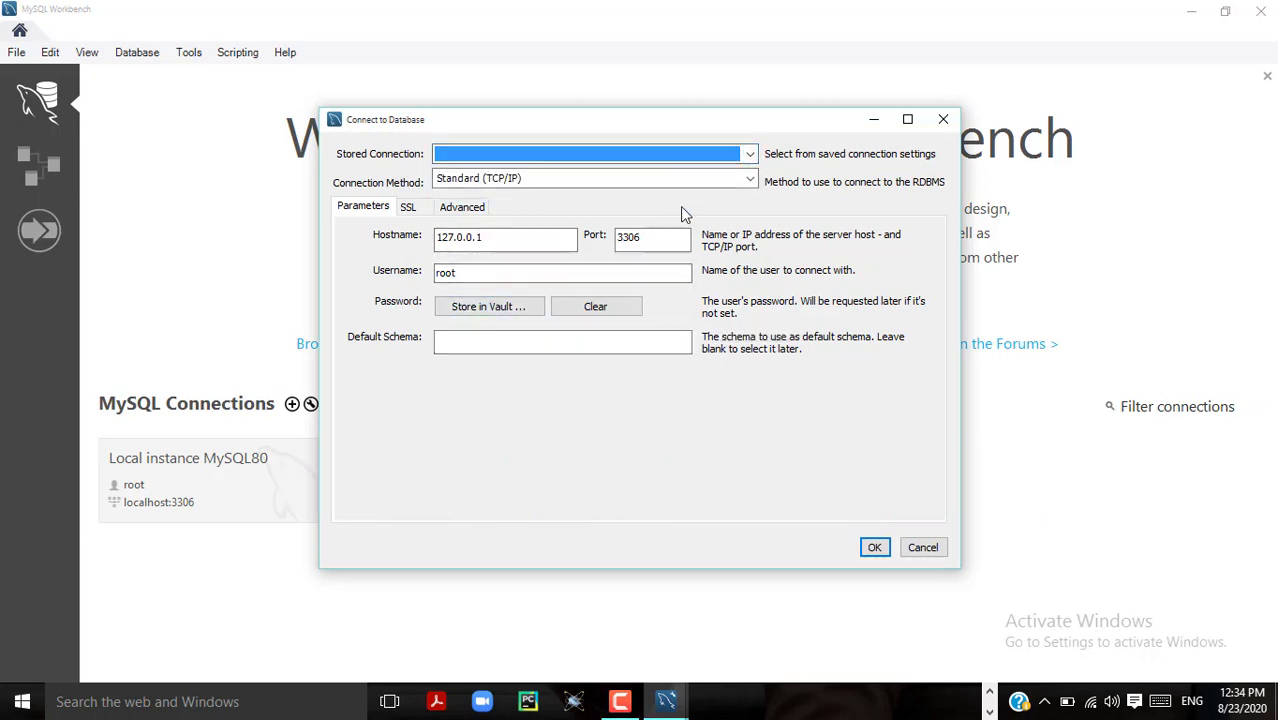
click(488, 306)
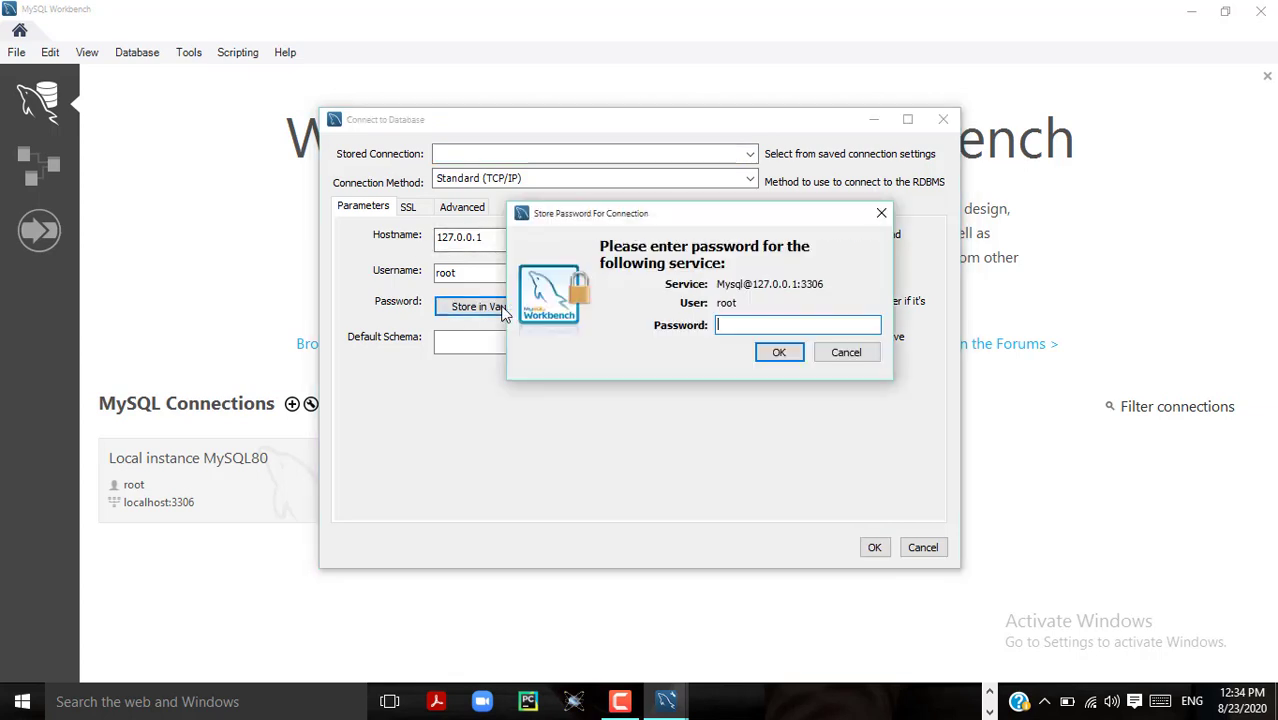
text(**)
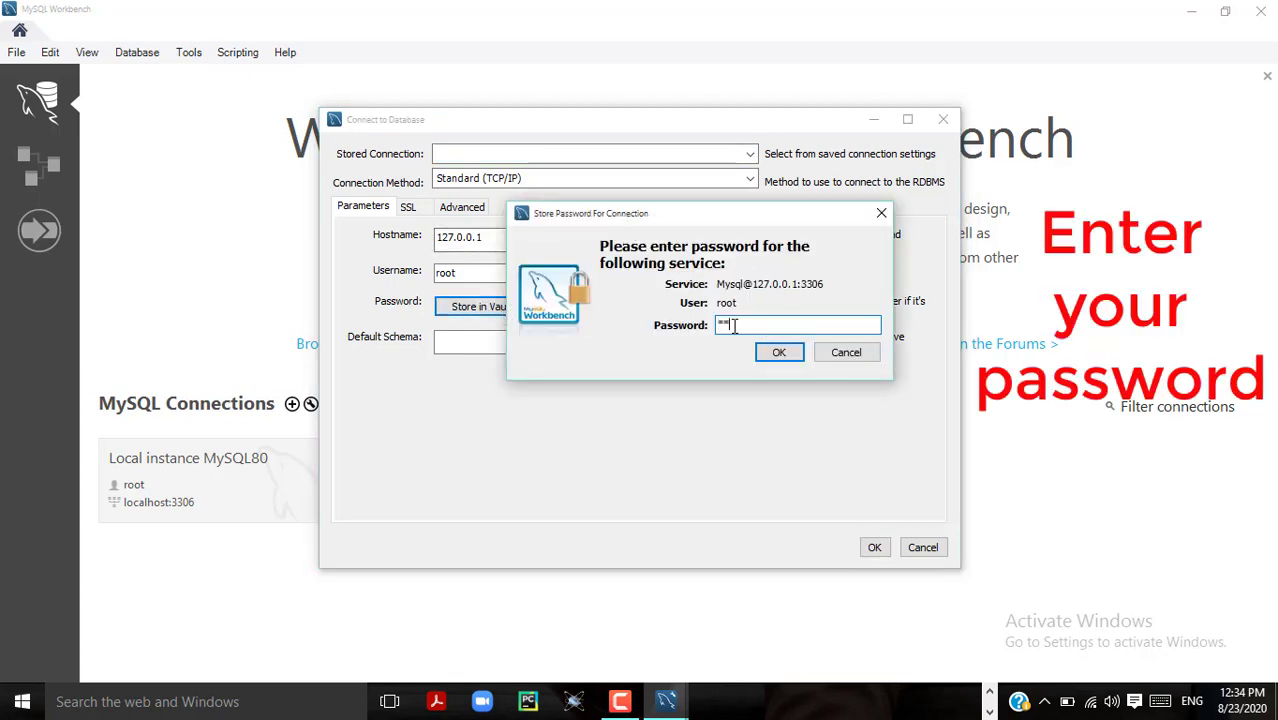
text(**)
click(765, 348)
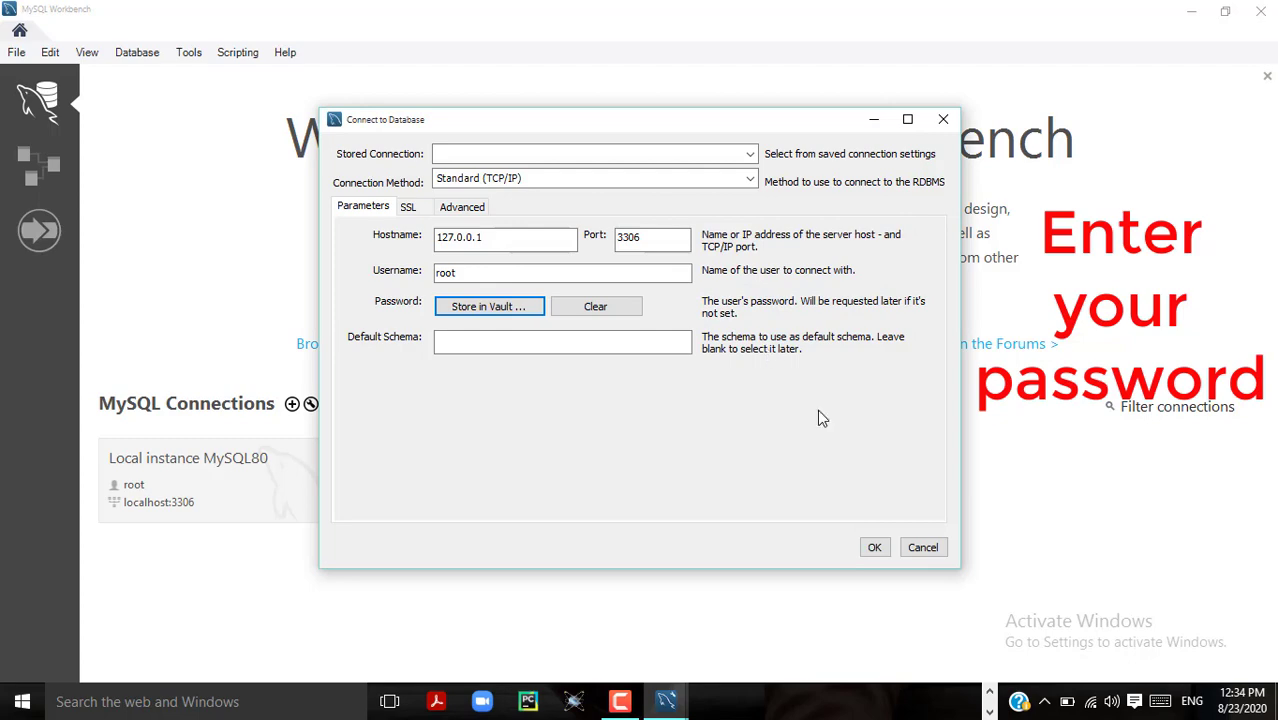
click(874, 547)
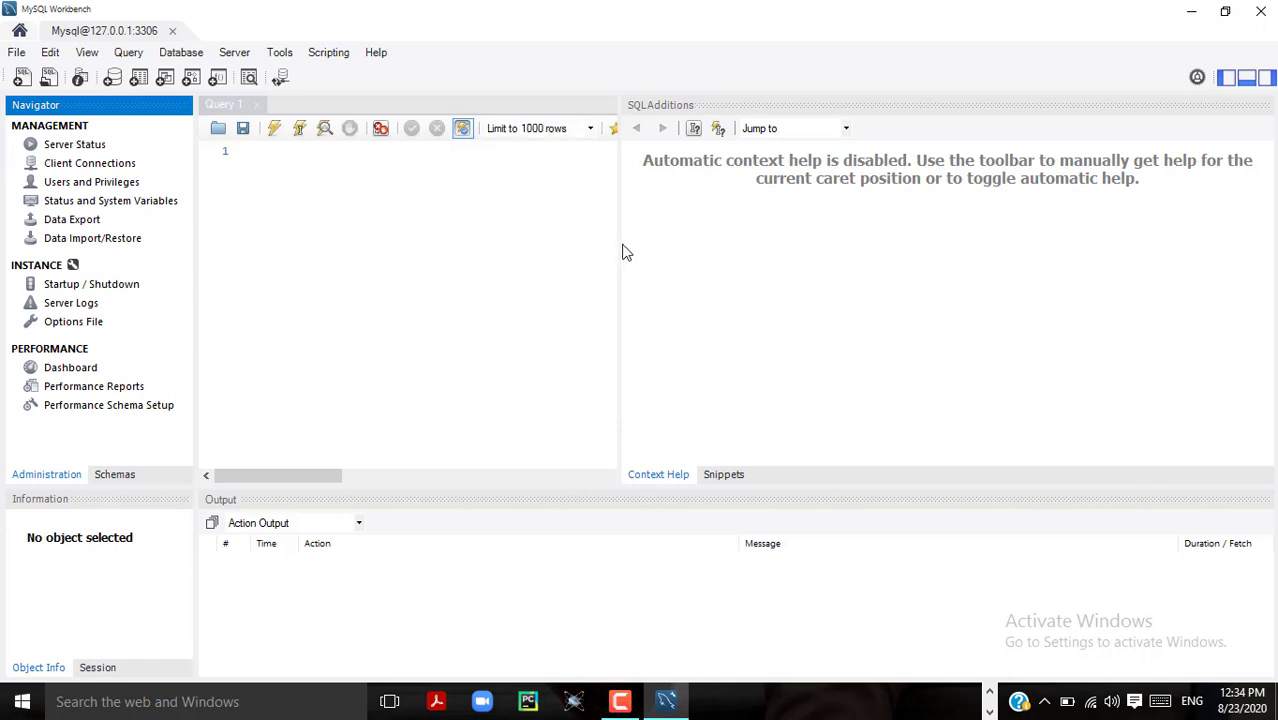
drag(623, 252, 738, 257)
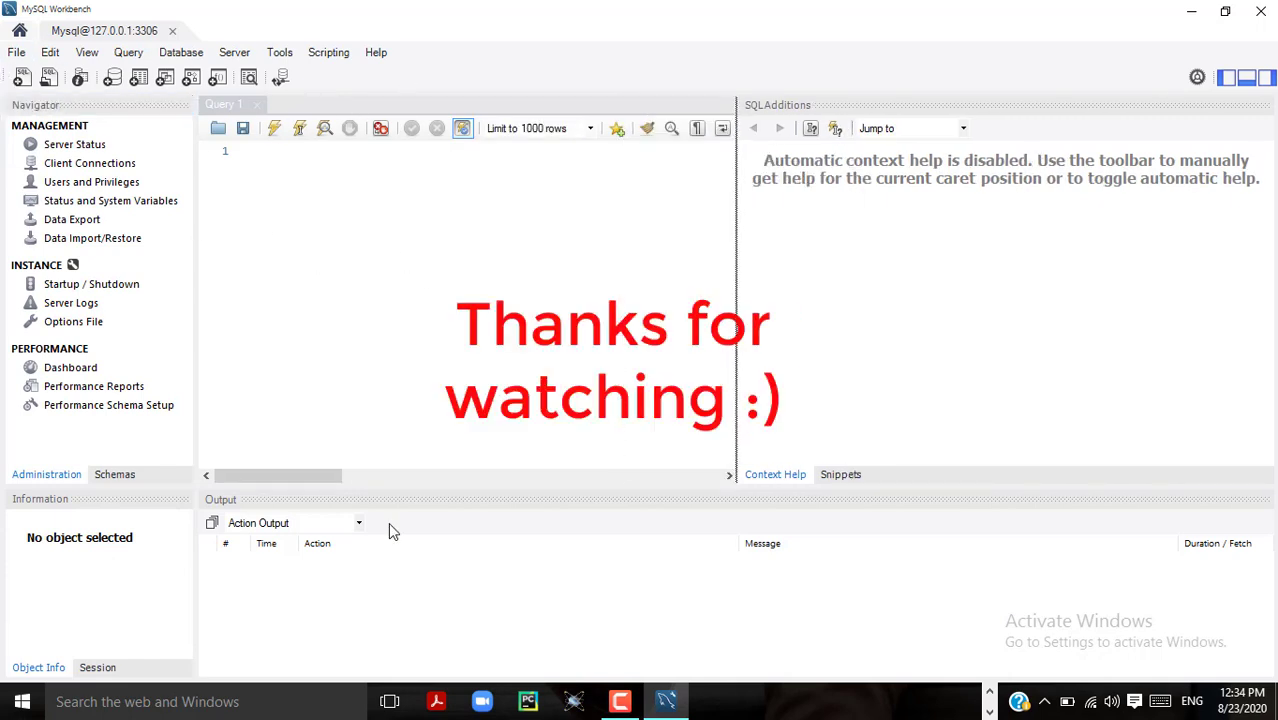